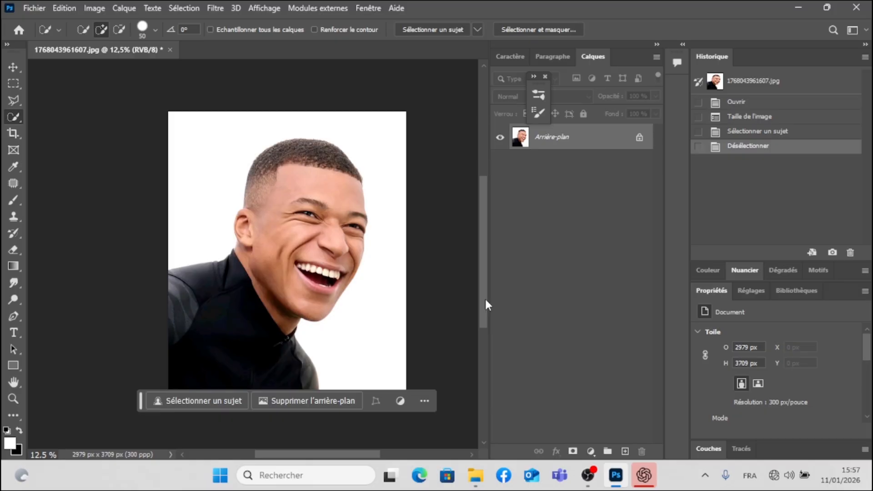
# Select the subject, copy it onto its own layer, and add an empty layer directly beneath the cutout.
pyautogui.moveTo(485, 300); pyautogui.dragTo(485, 303)
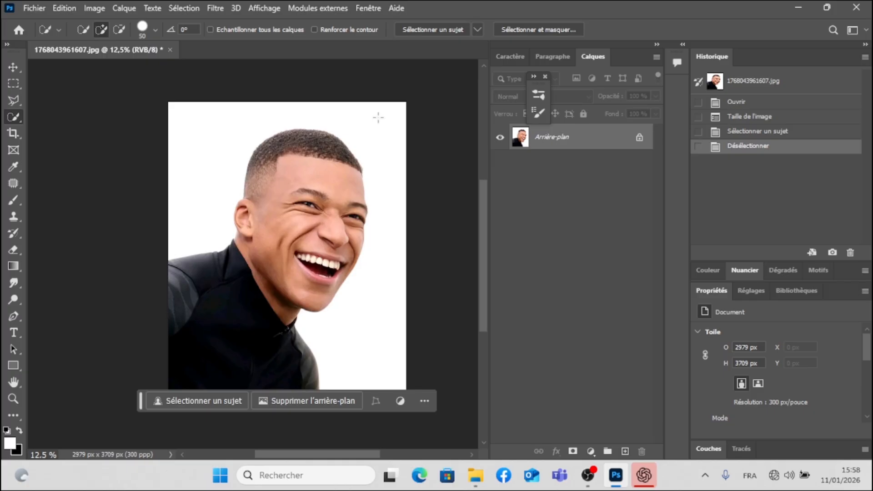
pyautogui.click(407, 32)
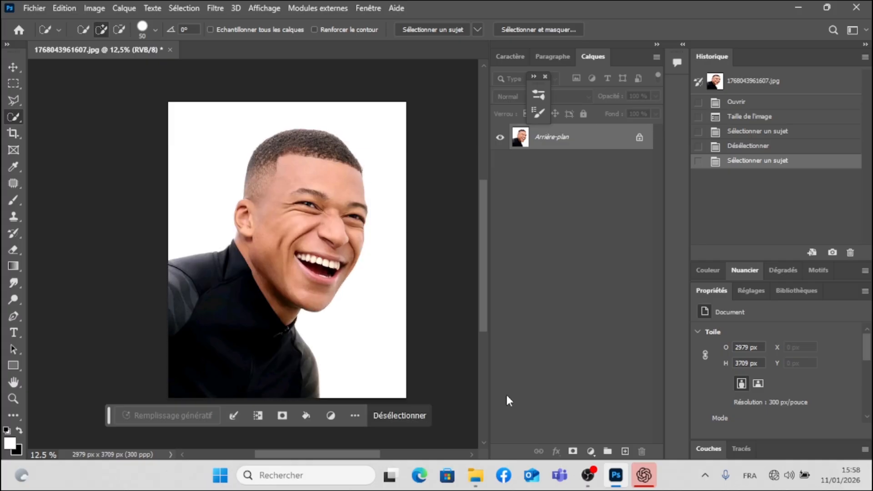
pyautogui.hotkey('ctrl', 'j')
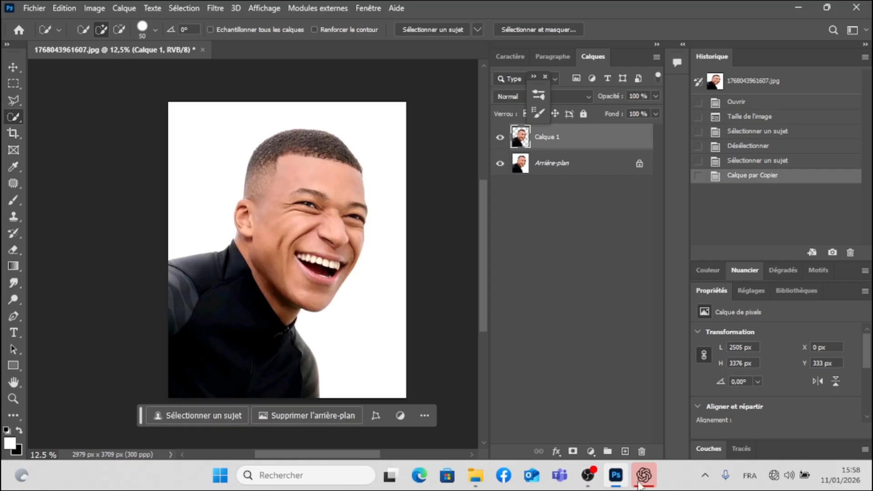
pyautogui.click(625, 451)
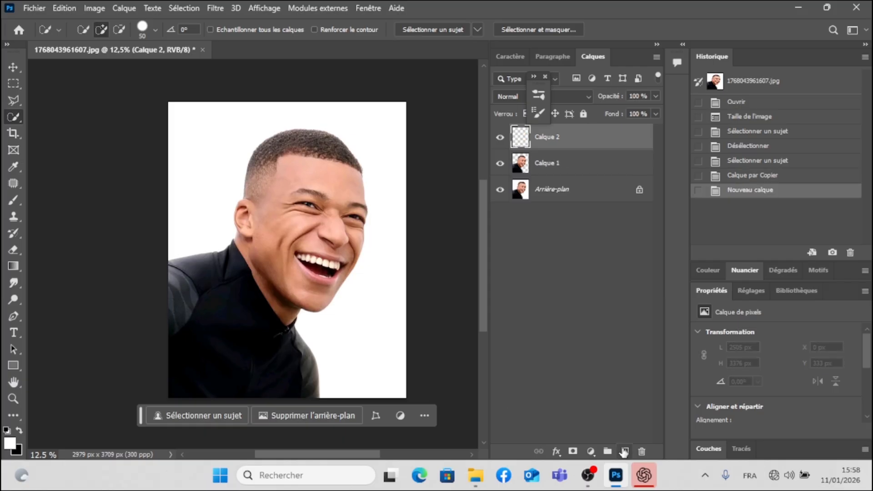
pyautogui.moveTo(575, 169); pyautogui.dragTo(551, 165)
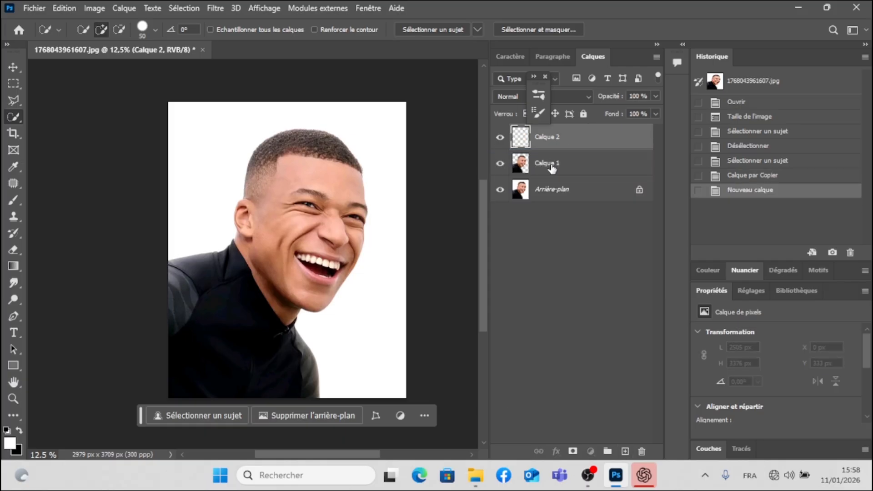
# Edit the classic linear gradient, changing its yellow colour stop to black so it blends from black to orange.
pyautogui.click(16, 264)
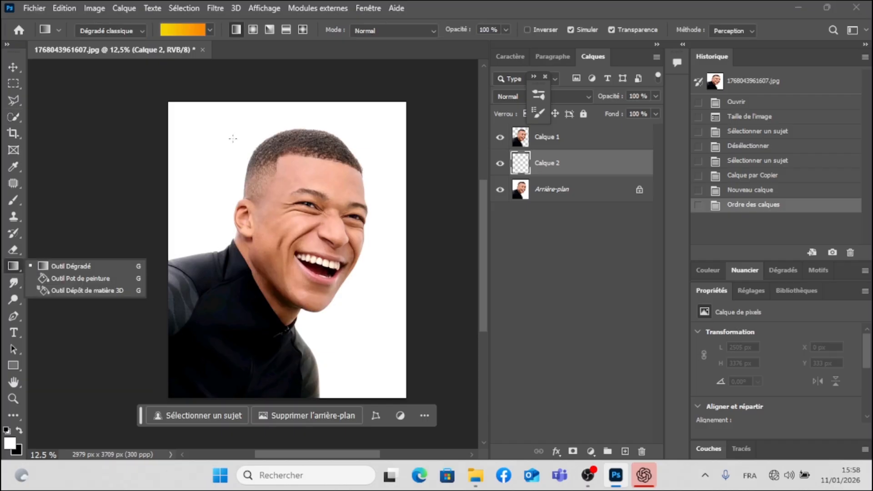
pyautogui.click(184, 28)
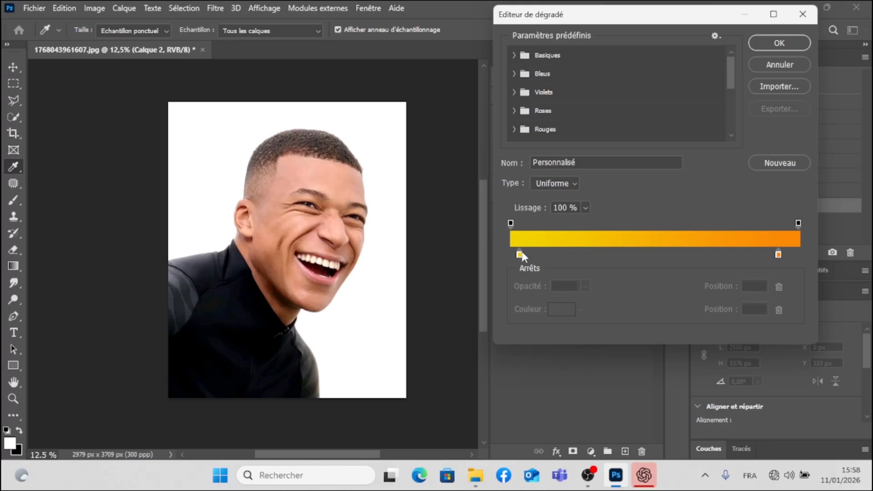
pyautogui.doubleClick(519, 255)
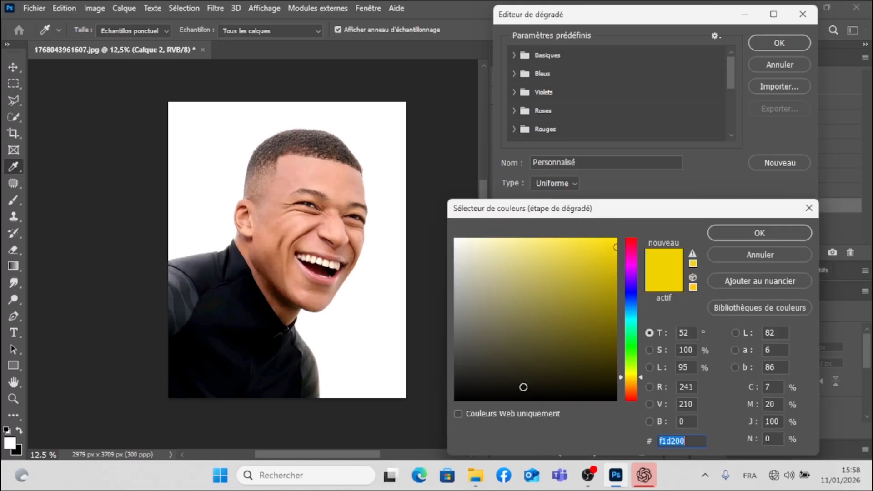
pyautogui.click(452, 402)
pyautogui.click(727, 237)
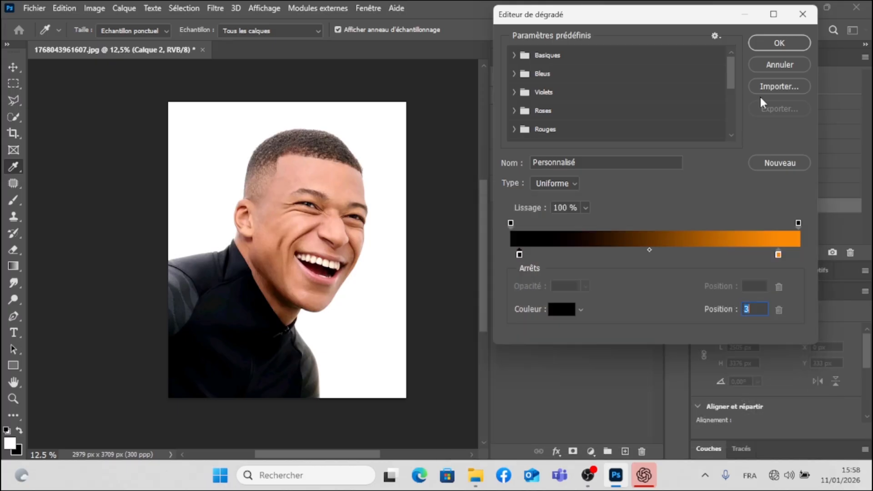
pyautogui.click(767, 45)
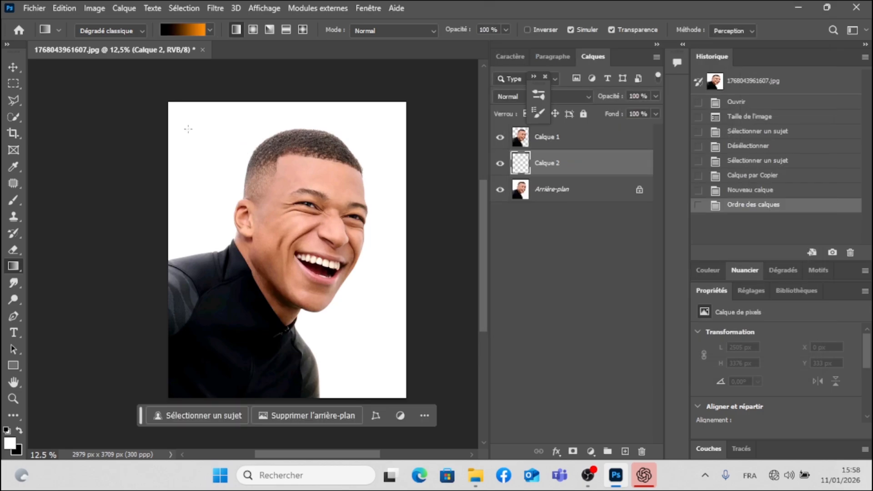
pyautogui.moveTo(170, 123); pyautogui.dragTo(308, 294)
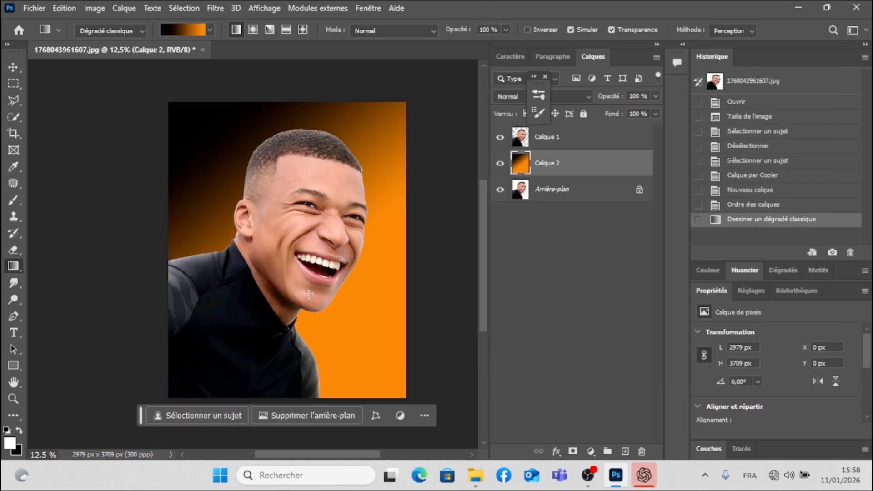
pyautogui.hotkey('ctrl', 'z')
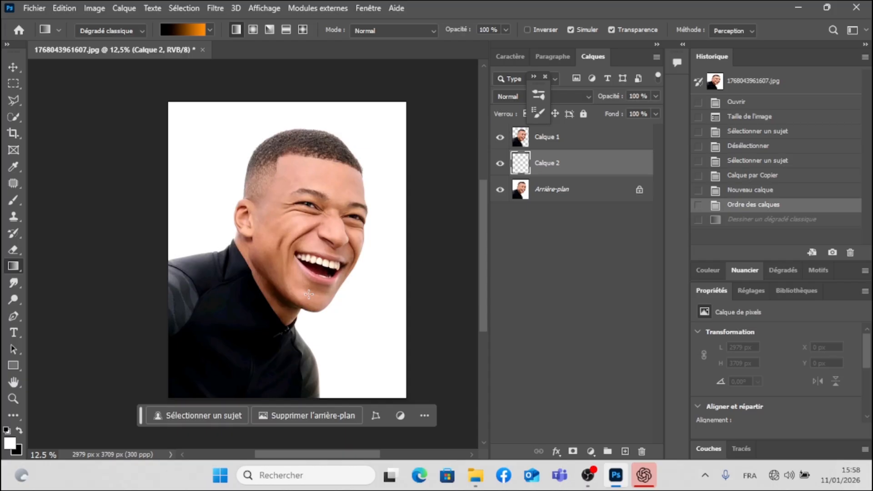
pyautogui.moveTo(390, 355); pyautogui.dragTo(260, 159)
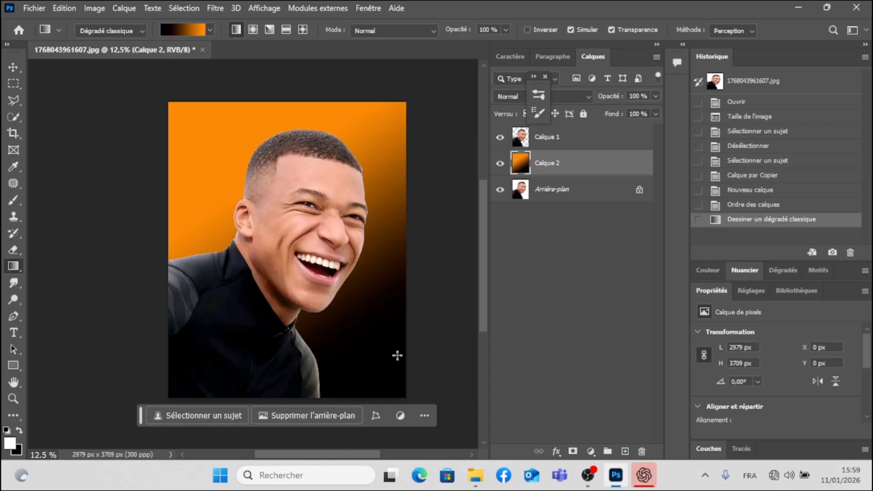
pyautogui.hotkey('ctrl', 'z')
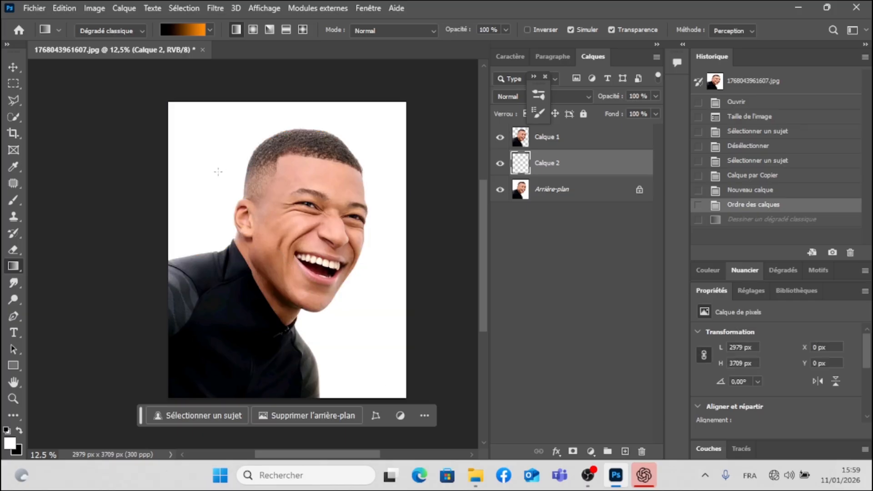
# Rearrange the gradient with orange first and black at position 68, and fill the empty layer diagonally from the image's upper-left corner.
pyautogui.click(181, 30)
pyautogui.click(549, 253)
pyautogui.moveTo(523, 254); pyautogui.dragTo(707, 255)
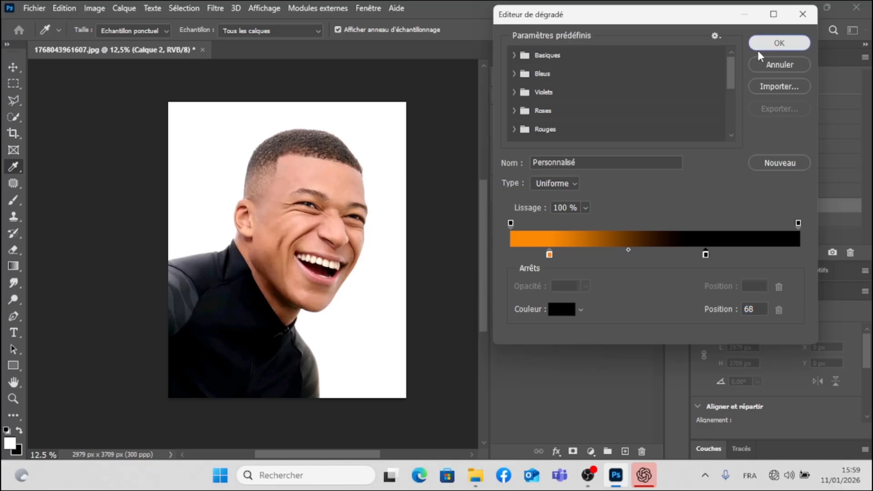
pyautogui.click(779, 43)
pyautogui.moveTo(210, 126); pyautogui.dragTo(310, 247)
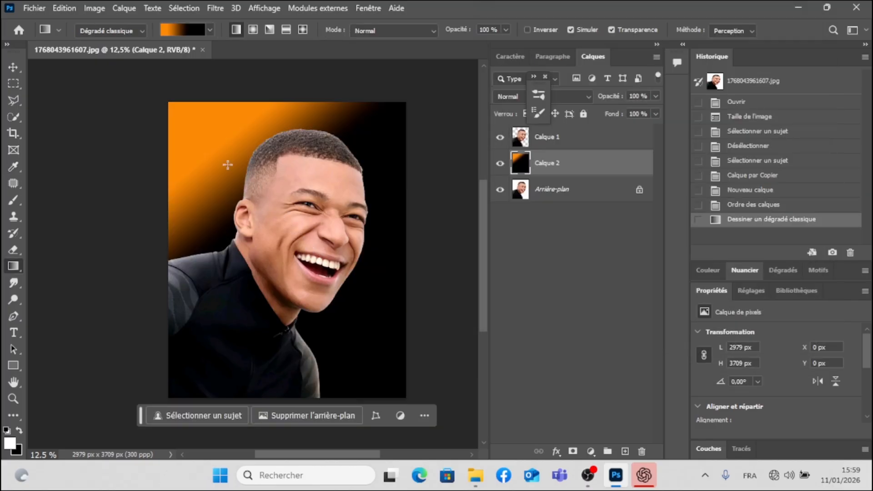
pyautogui.moveTo(187, 115); pyautogui.dragTo(311, 322)
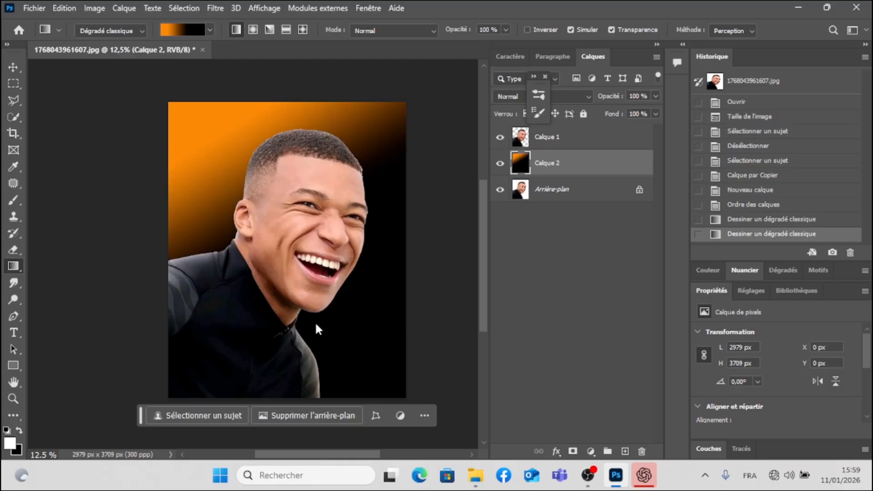
# Add a Curves adjustment layer above the cutout and lower the white end of its RGB curve to darken the image.
pyautogui.click(15, 67)
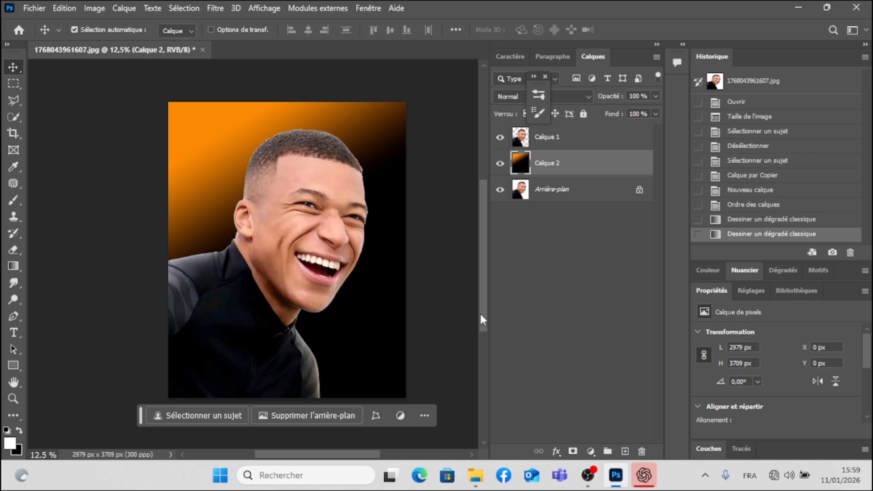
pyautogui.moveTo(482, 313); pyautogui.dragTo(482, 323)
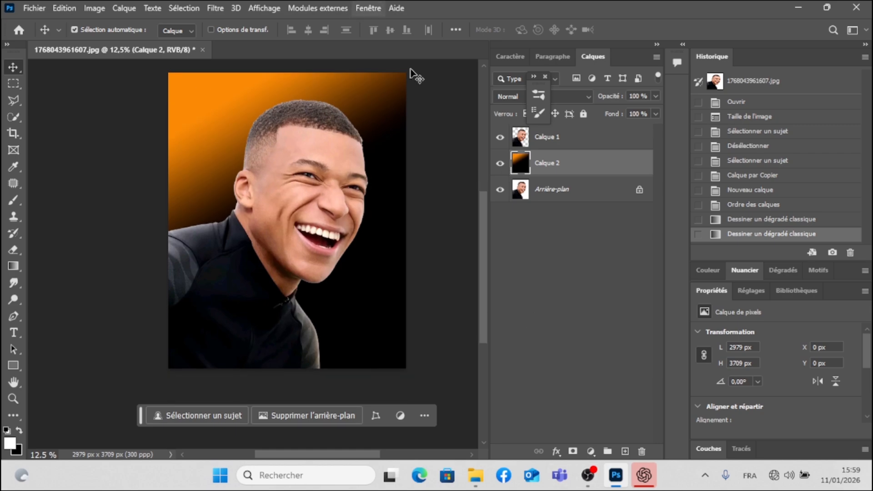
pyautogui.click(600, 146)
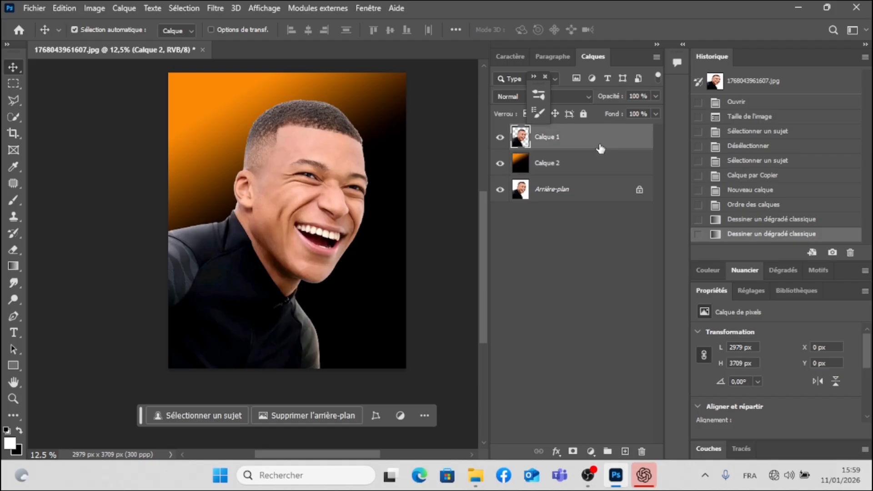
pyautogui.click(591, 451)
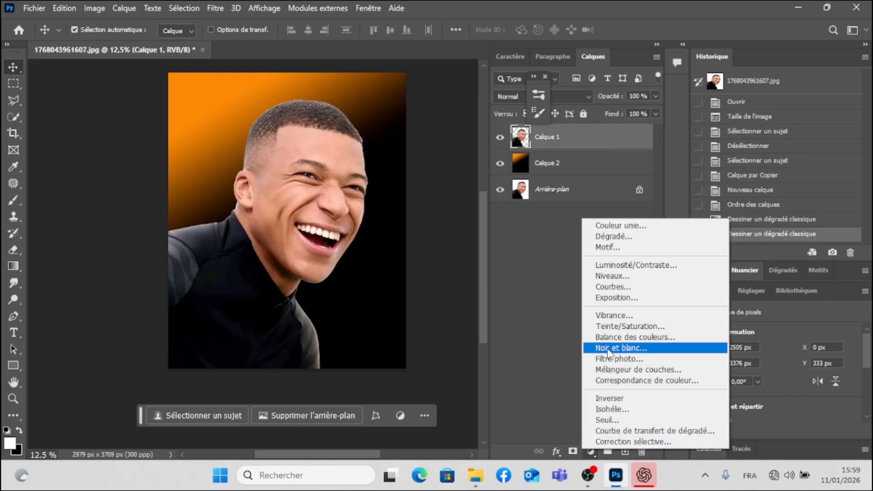
pyautogui.click(615, 287)
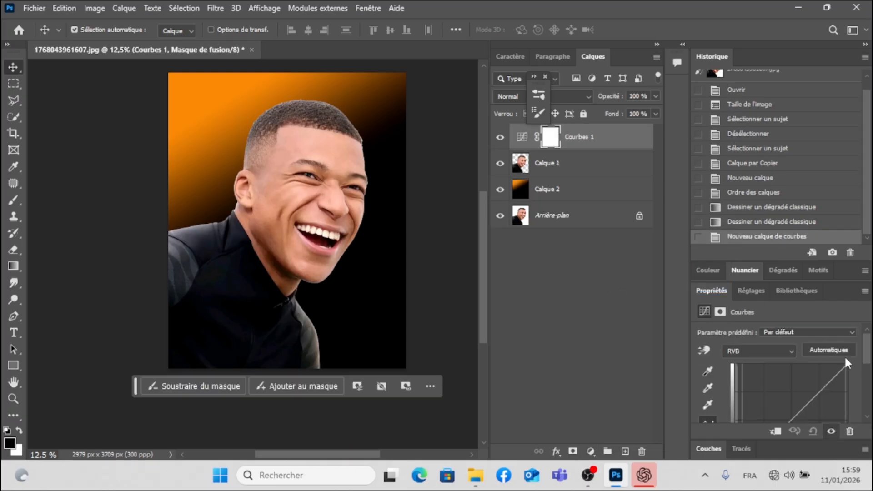
pyautogui.moveTo(847, 366); pyautogui.dragTo(842, 384)
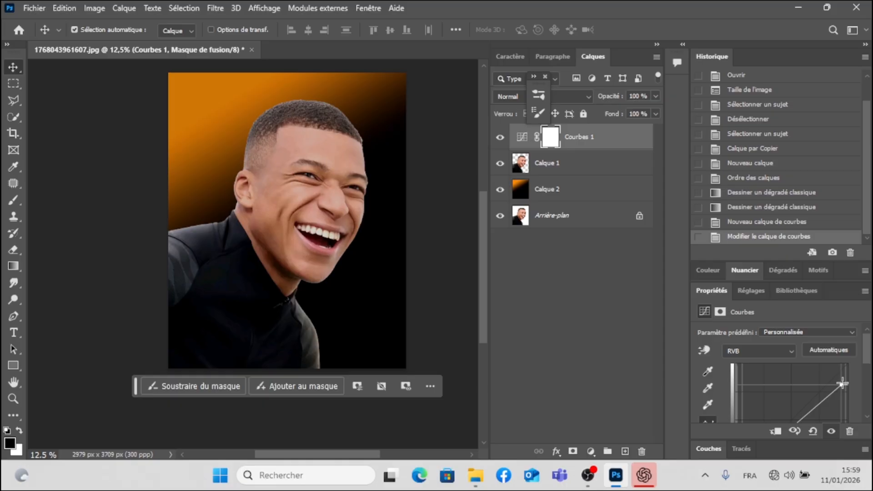
# Slightly lower the white ends of the Red, Green and Blue curves, and invert the adjustment's mask to black.
pyautogui.click(769, 343)
pyautogui.click(745, 372)
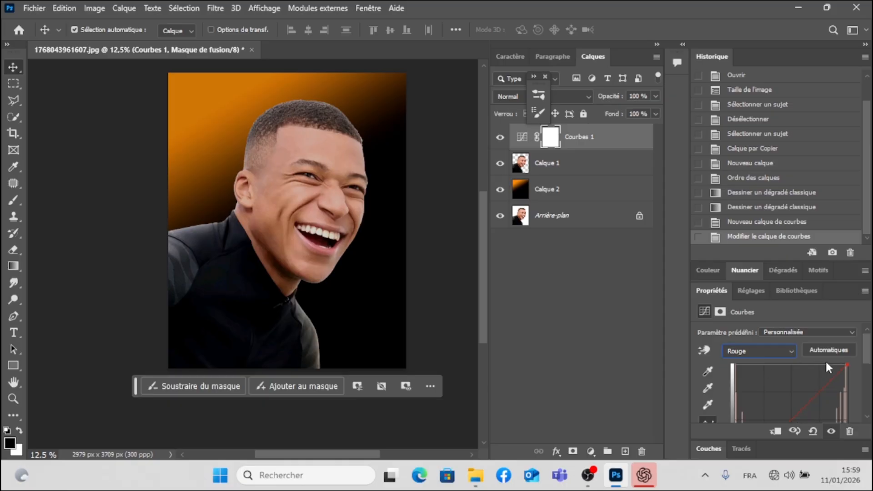
pyautogui.moveTo(846, 369); pyautogui.dragTo(824, 372)
pyautogui.click(781, 350)
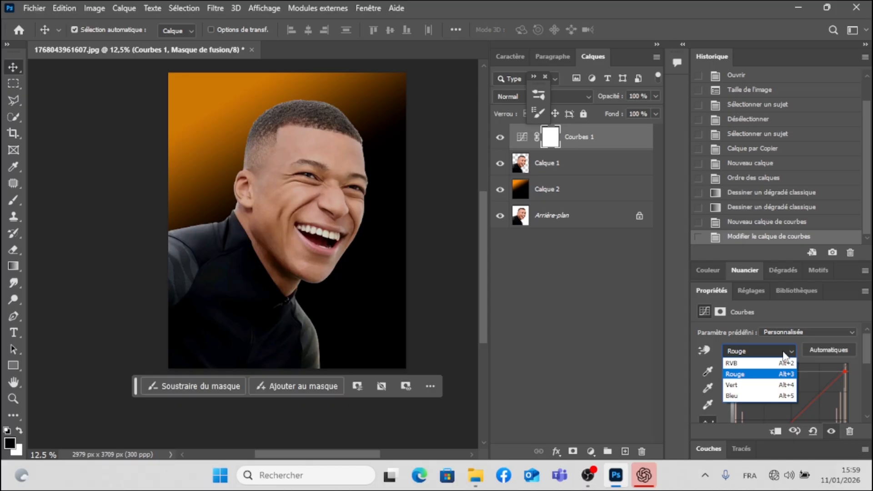
pyautogui.click(758, 389)
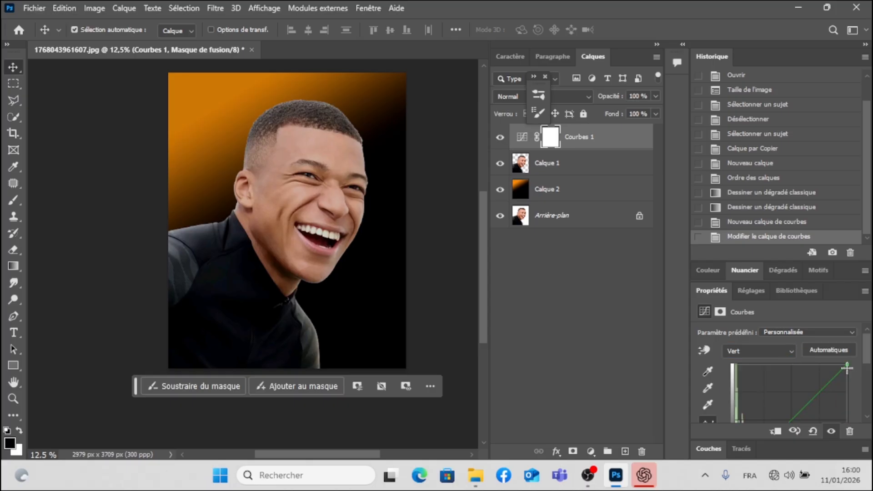
pyautogui.moveTo(845, 364); pyautogui.dragTo(844, 376)
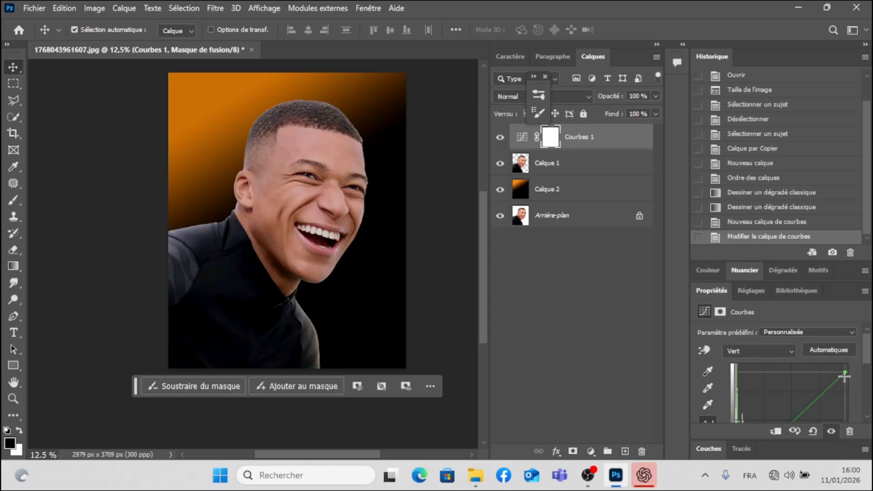
pyautogui.click(780, 351)
pyautogui.click(744, 397)
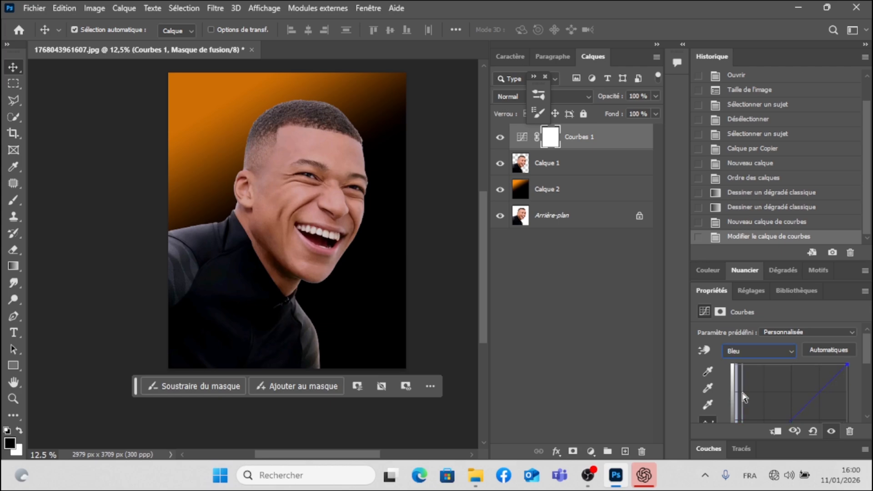
pyautogui.moveTo(844, 371); pyautogui.dragTo(844, 375)
pyautogui.hotkey('ctrl', 'i')
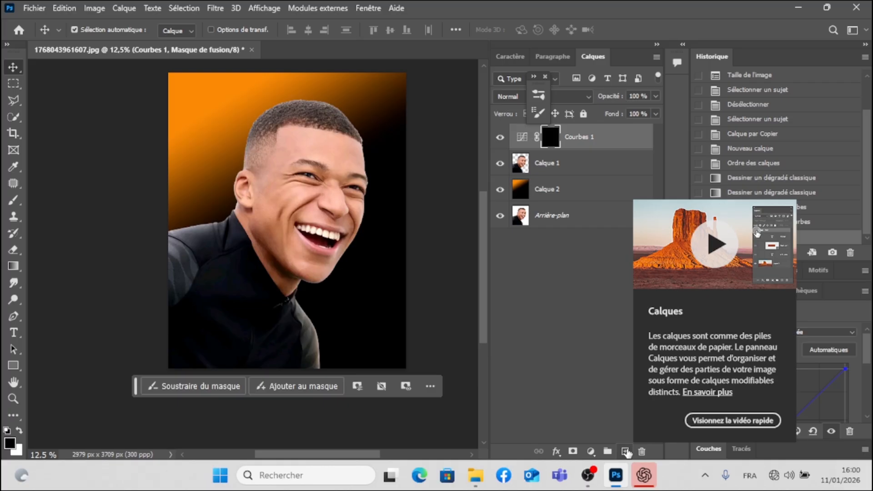
# Add a new layer on top and fill it with a black foreground colour in Normal mode at 100% opacity.
pyautogui.click(625, 451)
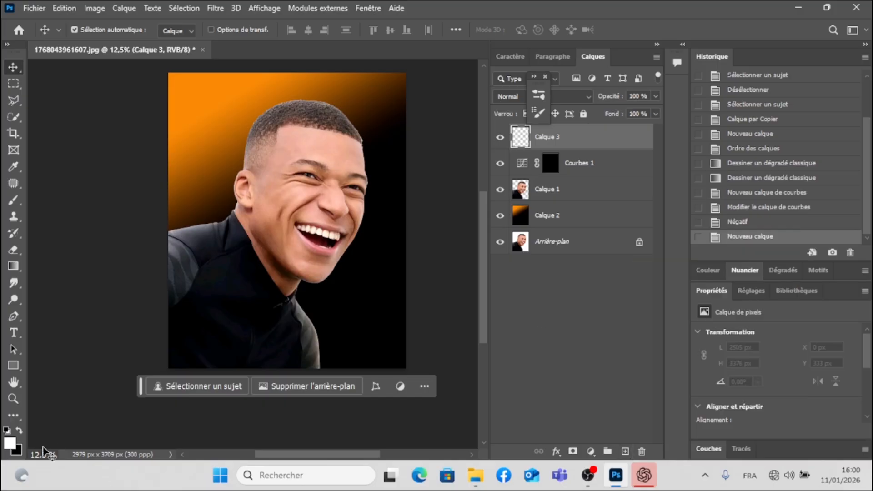
pyautogui.click(13, 444)
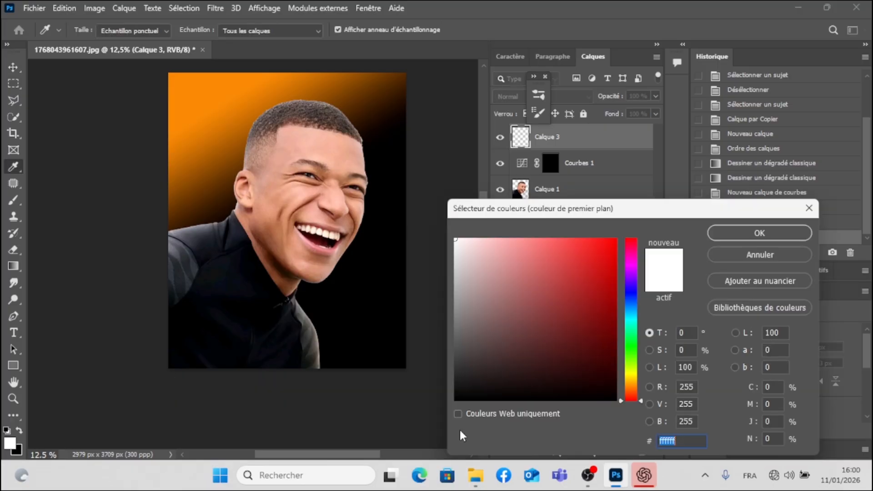
pyautogui.click(455, 399)
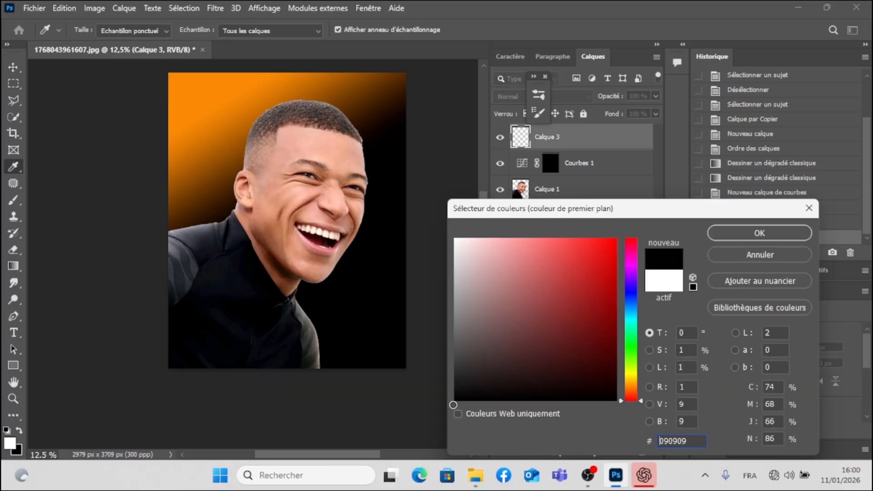
pyautogui.click(744, 234)
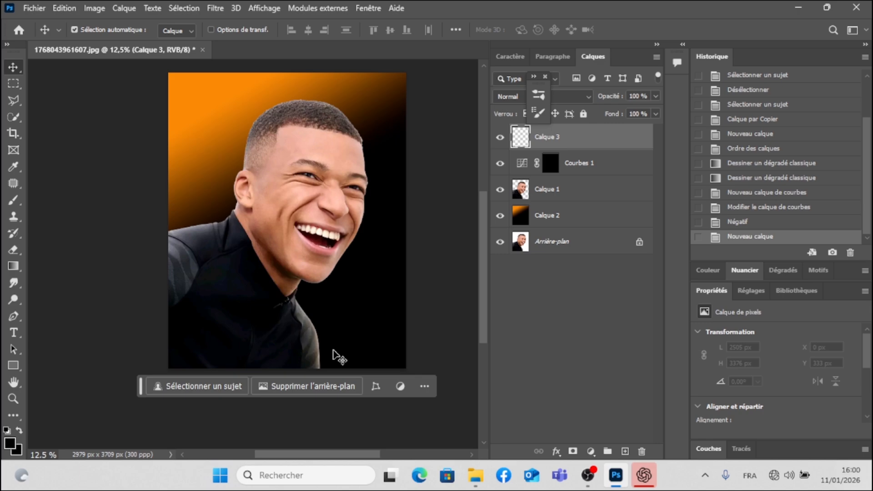
pyautogui.hotkey('shift', 'F5')
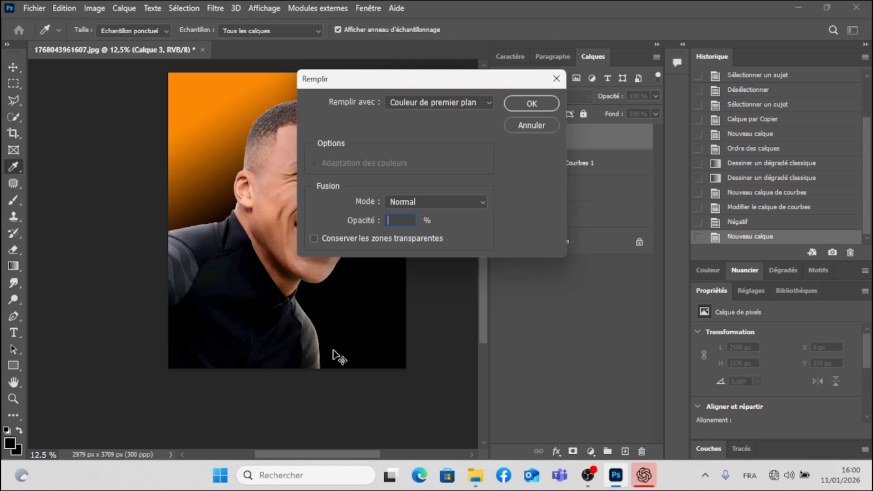
pyautogui.write('100')
pyautogui.press('Return')
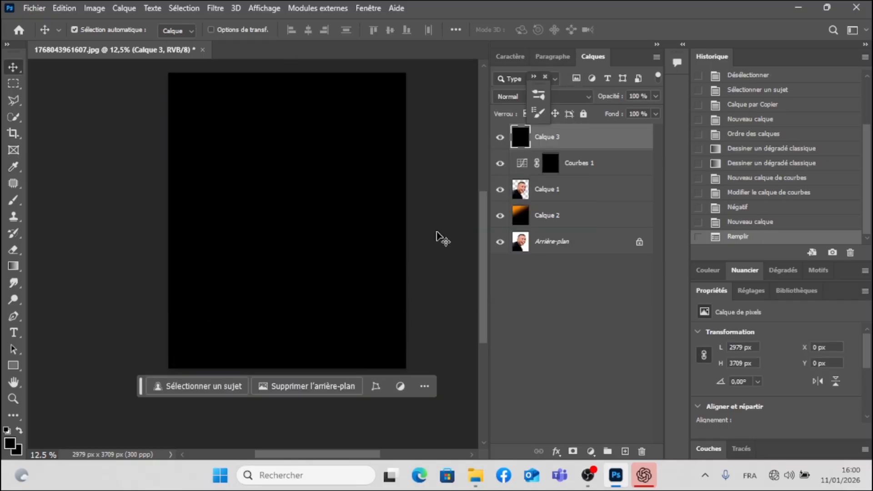
# Add a new empty layer above the black fill layer and a gradient map adjustment layer on top of it.
pyautogui.scroll(2, 486, 247)
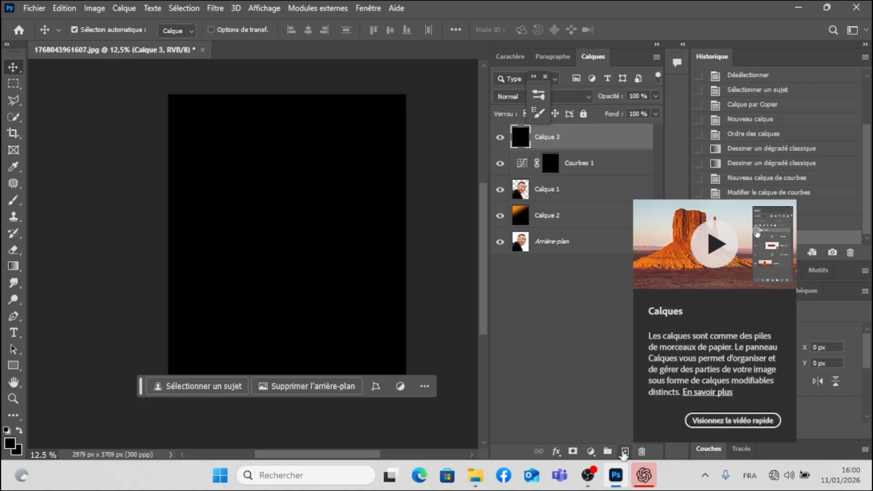
pyautogui.click(624, 451)
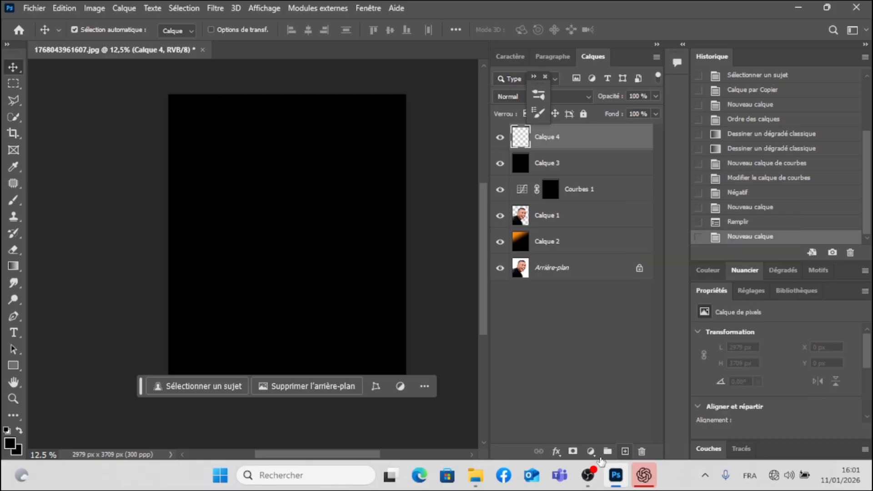
pyautogui.click(591, 452)
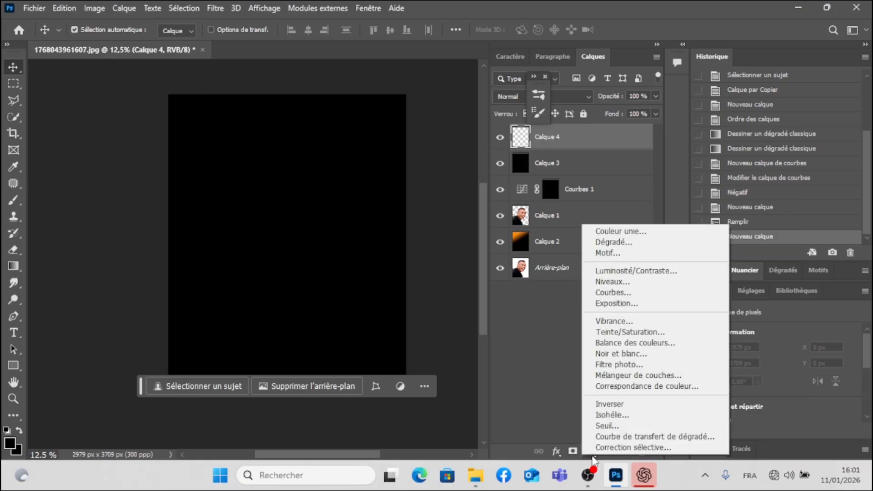
pyautogui.click(610, 434)
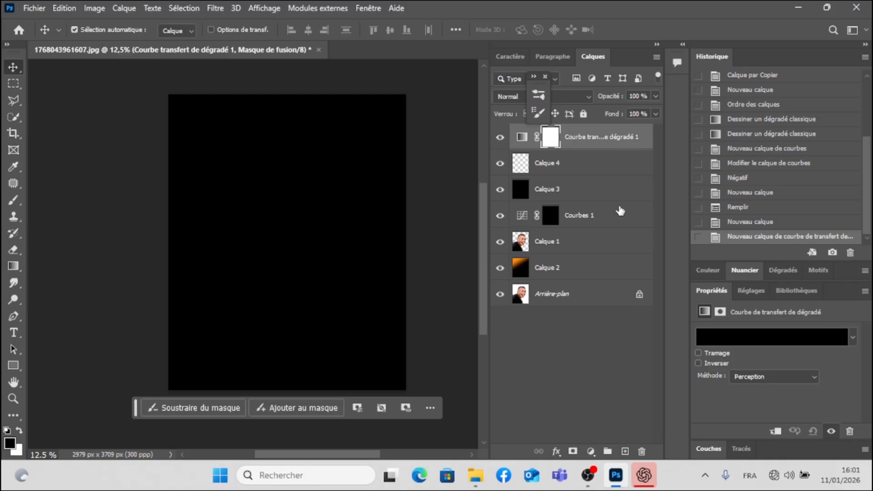
# Open the gradient map's gradient for editing and examine the presets in the Gris and Iridescents groups.
pyautogui.click(713, 332)
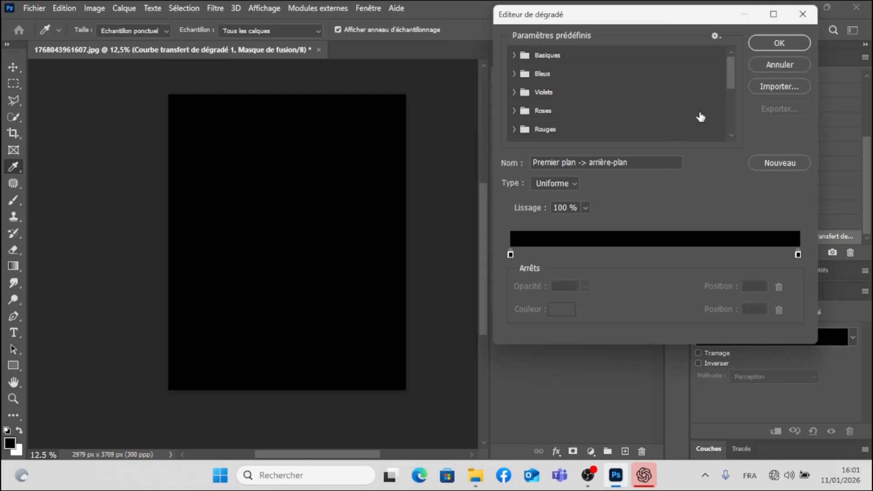
pyautogui.moveTo(729, 72); pyautogui.dragTo(732, 164)
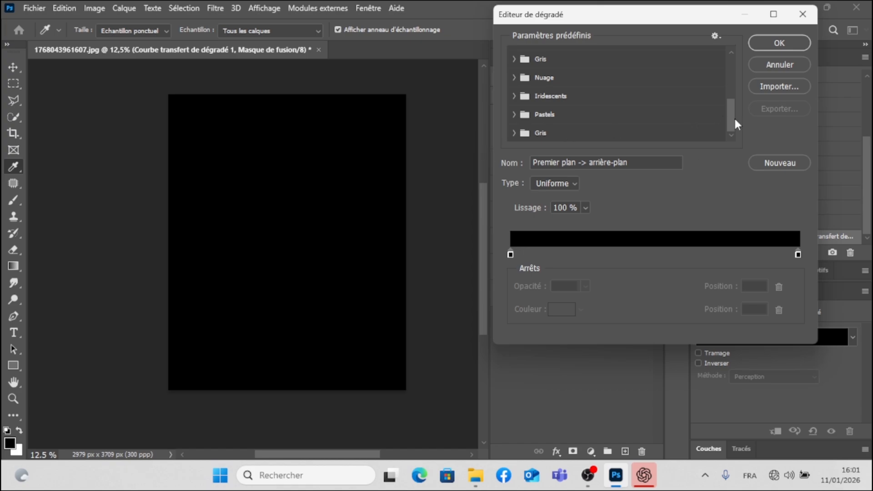
pyautogui.moveTo(733, 119)
pyautogui.mouseDown()
pyautogui.moveTo(729, 104)
pyautogui.moveTo(726, 145)
pyautogui.moveTo(718, 74)
pyautogui.moveTo(718, 123)
pyautogui.mouseUp()
pyautogui.click(513, 134)
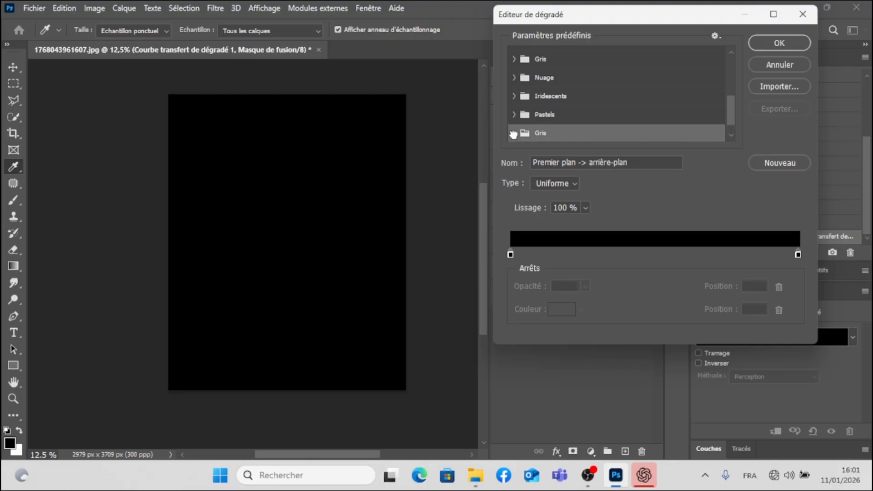
pyautogui.moveTo(726, 118); pyautogui.dragTo(722, 73)
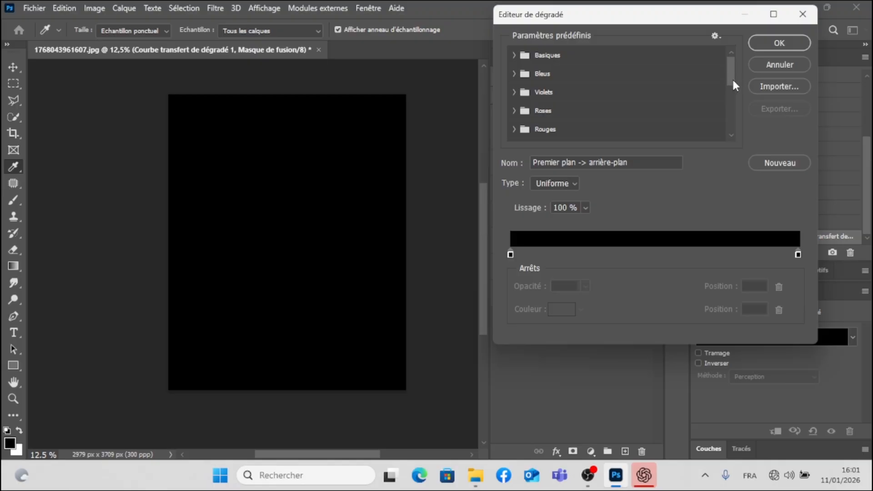
pyautogui.moveTo(728, 98); pyautogui.dragTo(714, 140)
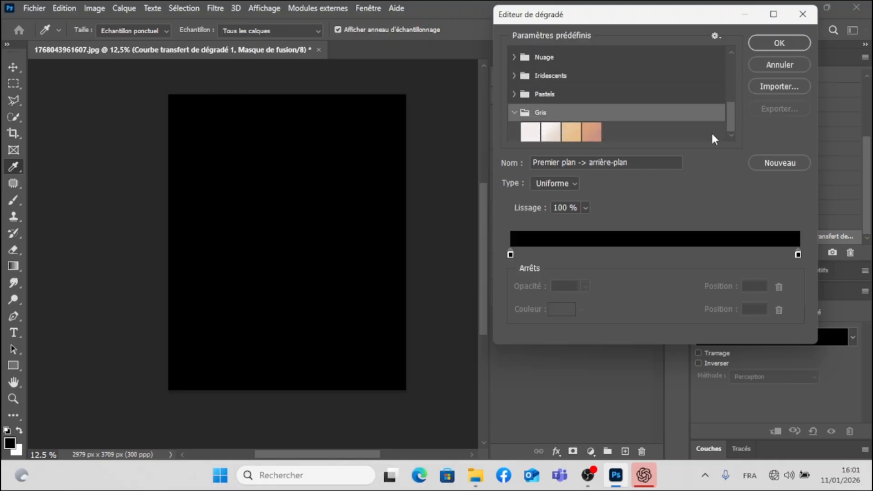
pyautogui.click(525, 94)
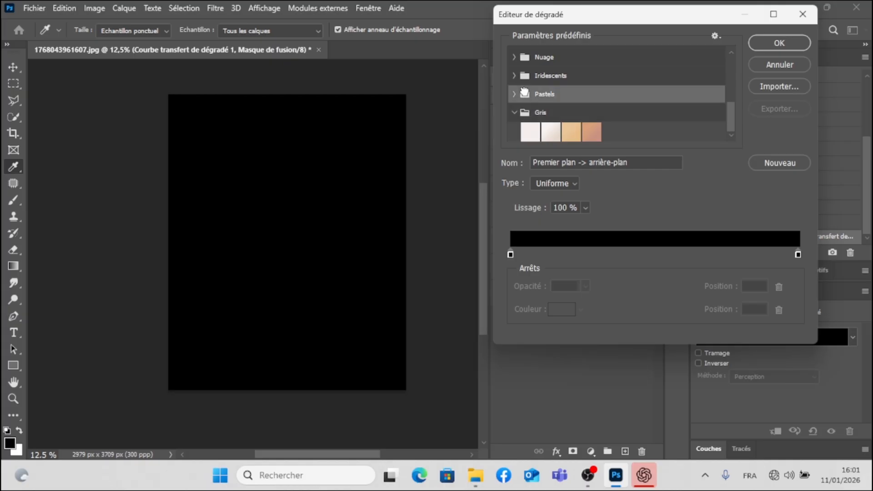
pyautogui.click(516, 76)
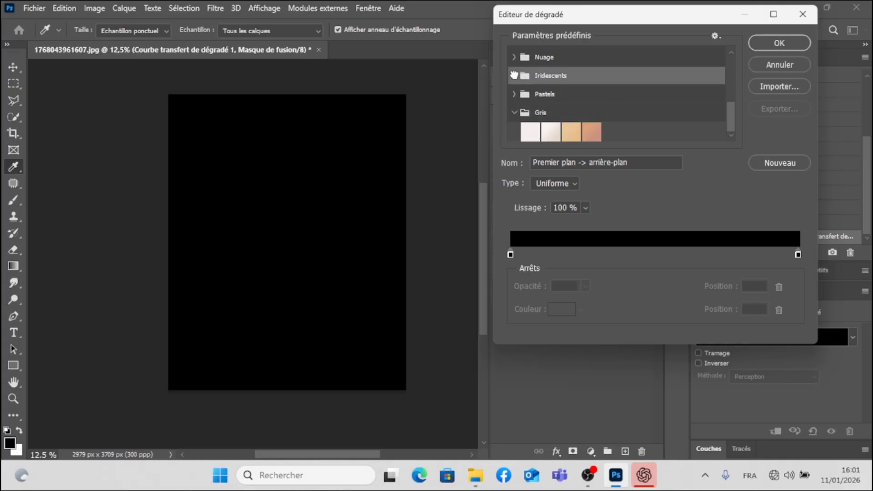
pyautogui.click(514, 75)
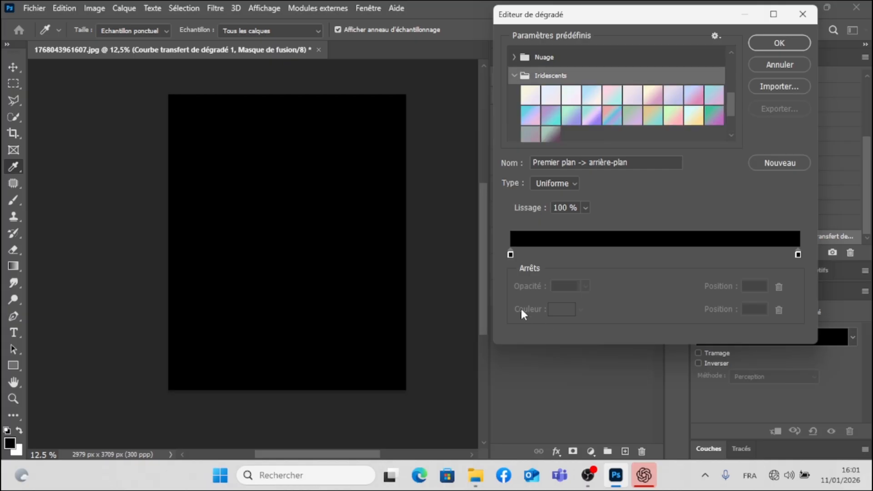
# Set the colour of the gradient's starting stop to black (#000000).
pyautogui.doubleClick(510, 253)
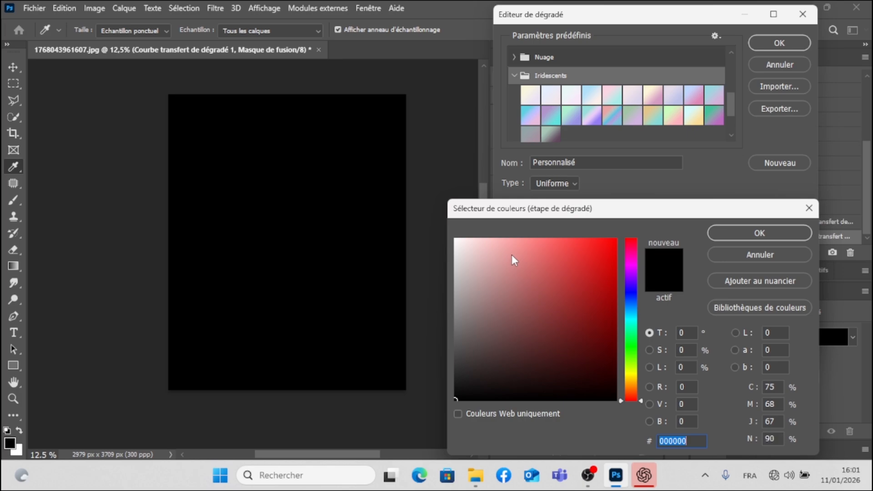
pyautogui.click(610, 311)
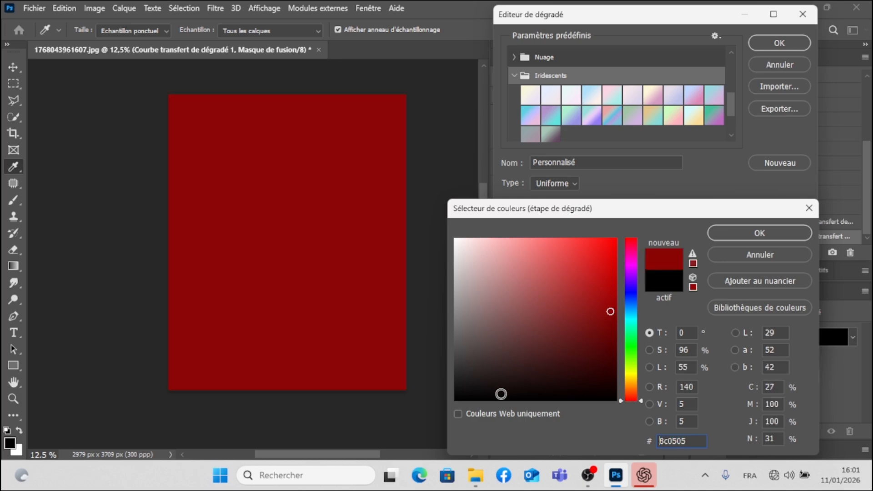
pyautogui.moveTo(501, 394); pyautogui.dragTo(443, 411)
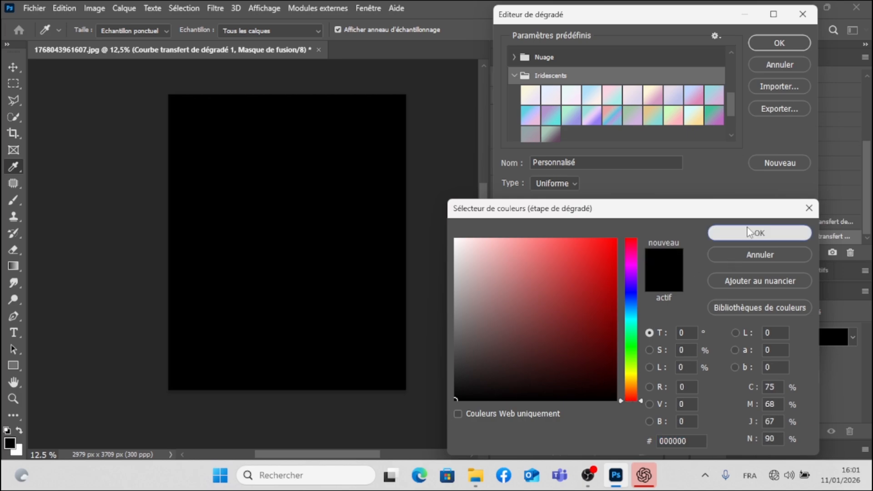
pyautogui.click(749, 232)
# Add a colour stop at position 13 of the gradient and colour it orange (#f98305).
pyautogui.click(546, 253)
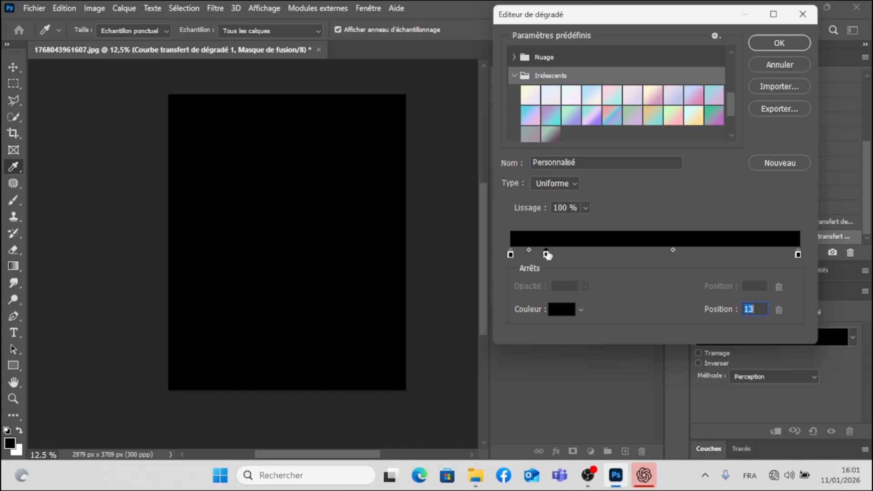
pyautogui.doubleClick(547, 255)
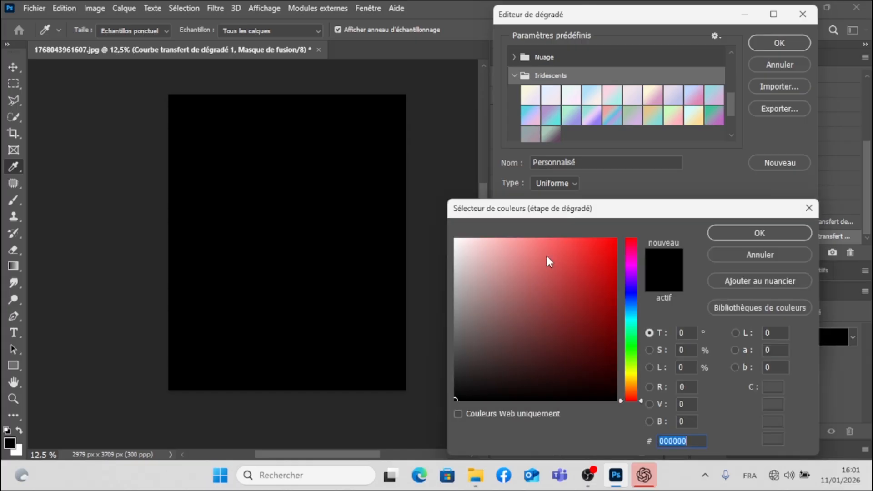
pyautogui.click(514, 262)
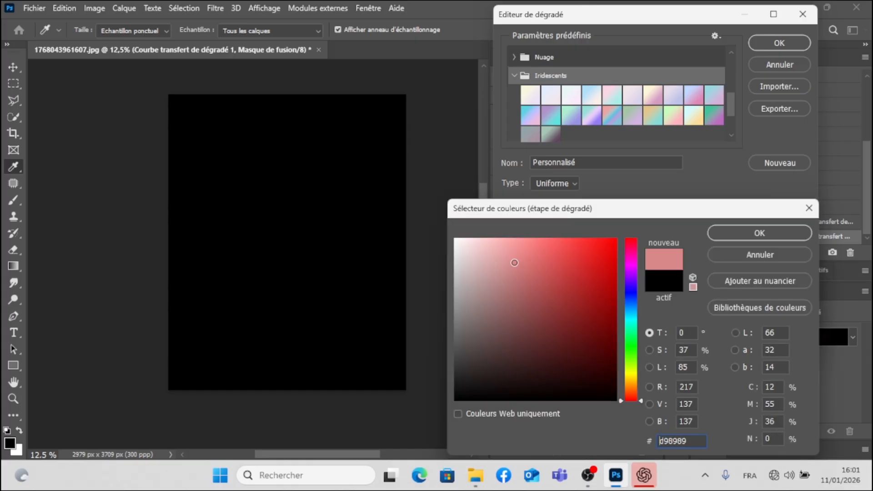
pyautogui.click(632, 377)
pyautogui.click(608, 310)
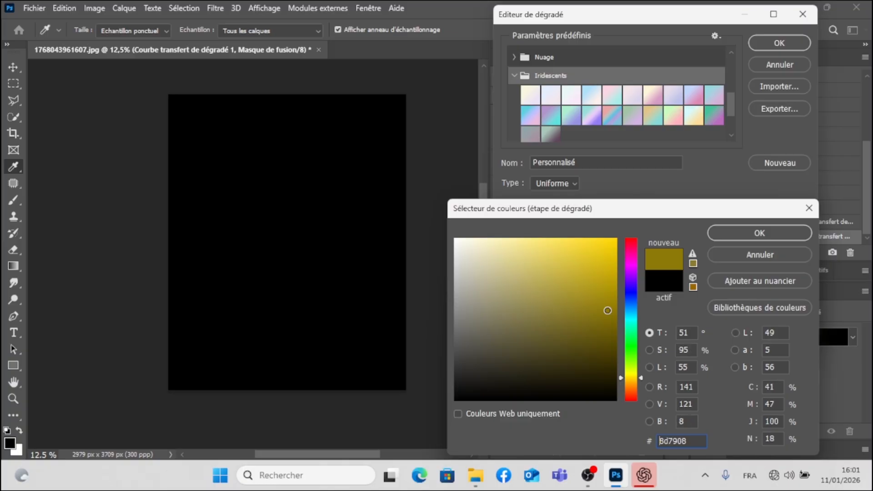
pyautogui.click(634, 387)
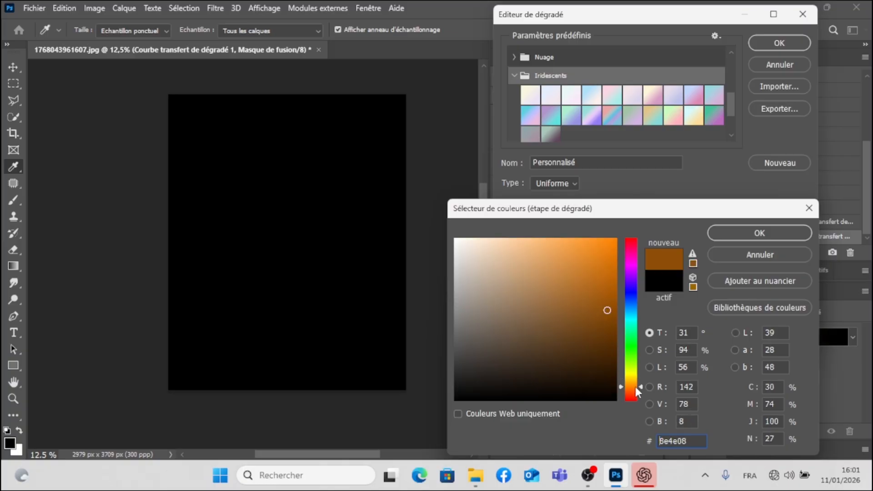
pyautogui.click(613, 242)
pyautogui.click(724, 226)
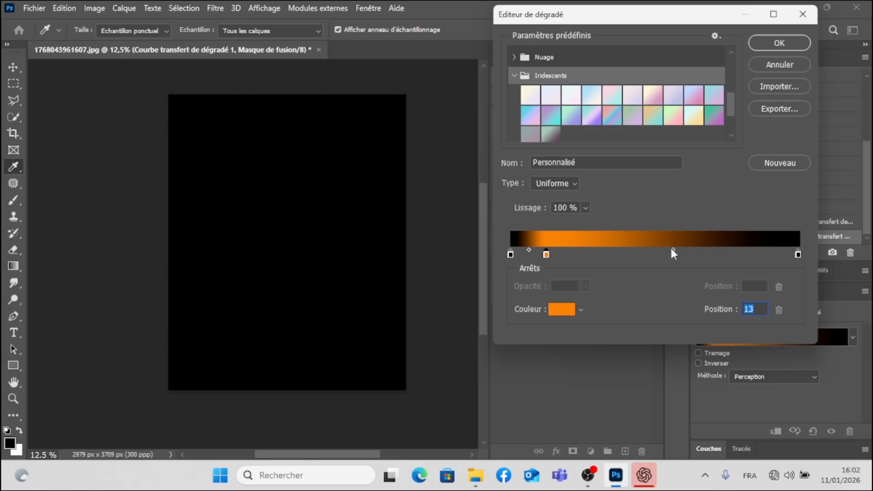
# Move the orange stop a little further from the black starting stop, keeping its colour #f98305.
pyautogui.click(673, 250)
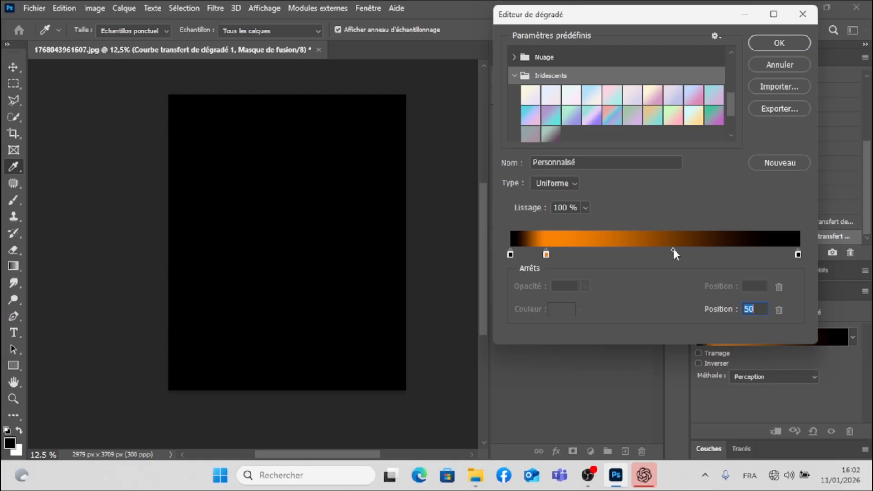
pyautogui.moveTo(547, 254); pyautogui.dragTo(571, 258)
pyautogui.doubleClick(571, 255)
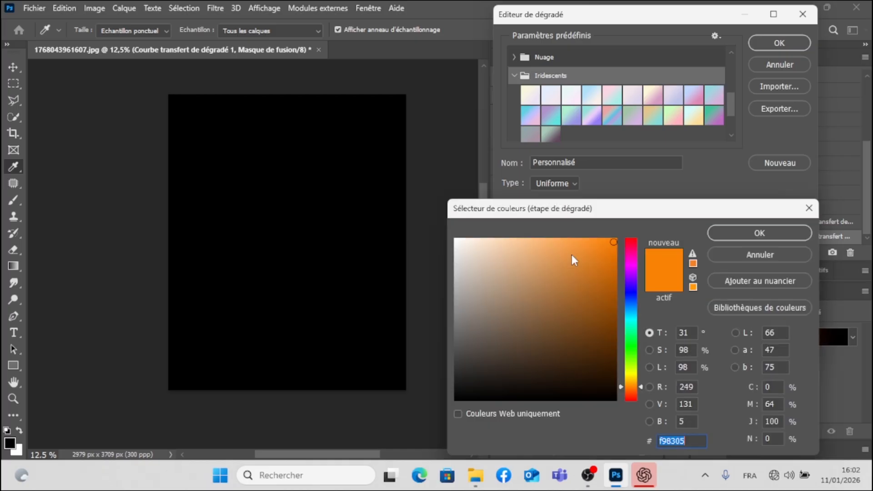
pyautogui.click(715, 234)
# Duplicate the orange stop to position 49 and change the copy's colour to light orange (#fba74d).
pyautogui.moveTo(577, 260); pyautogui.dragTo(653, 261)
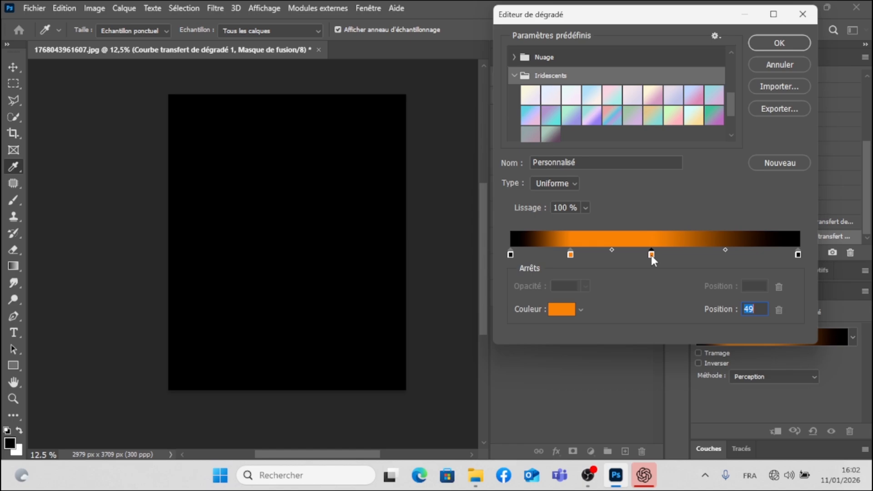
pyautogui.doubleClick(651, 255)
pyautogui.click(572, 244)
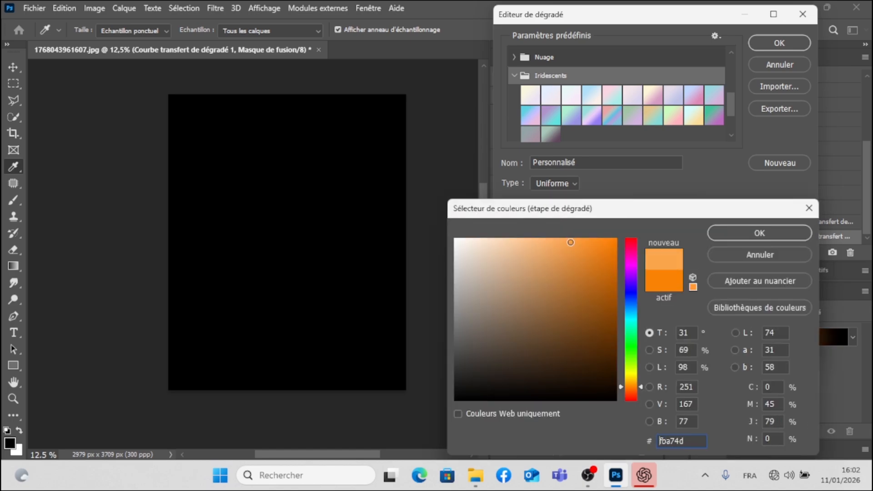
pyautogui.click(739, 232)
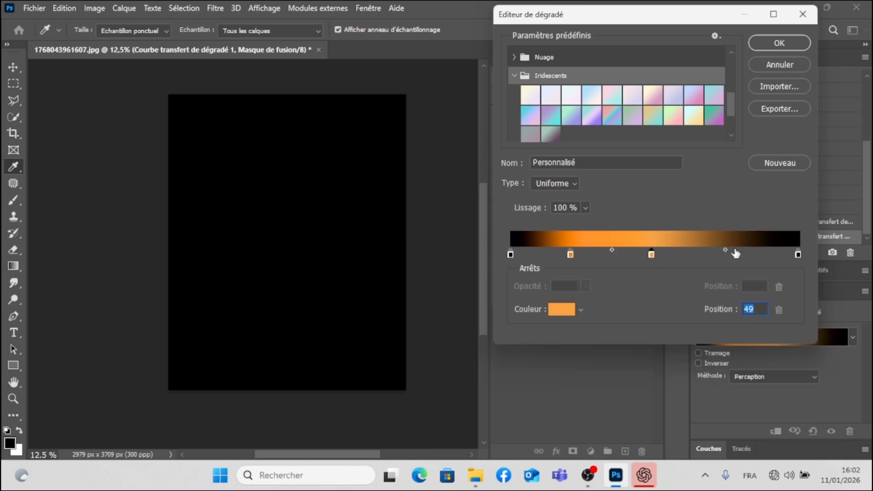
# Set the gradient's end stop at position 100 to white (#ffffff) and apply the edited gradient.
pyautogui.click(725, 250)
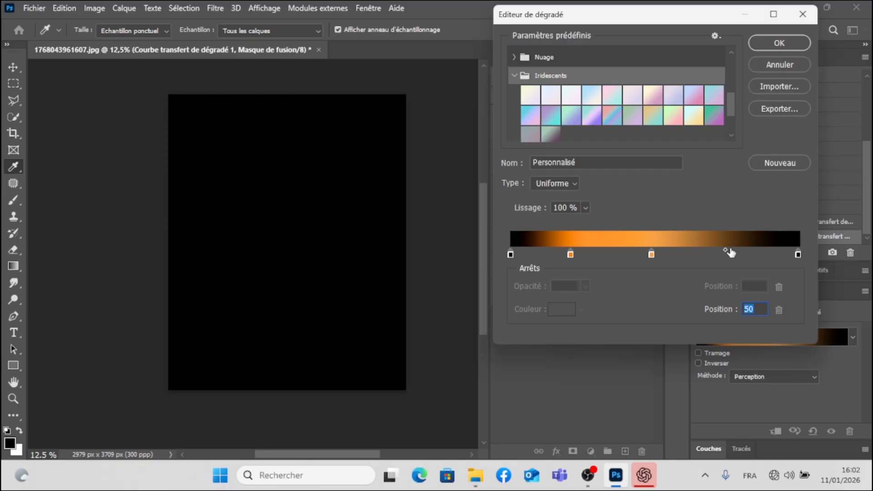
pyautogui.click(798, 255)
pyautogui.doubleClick(798, 254)
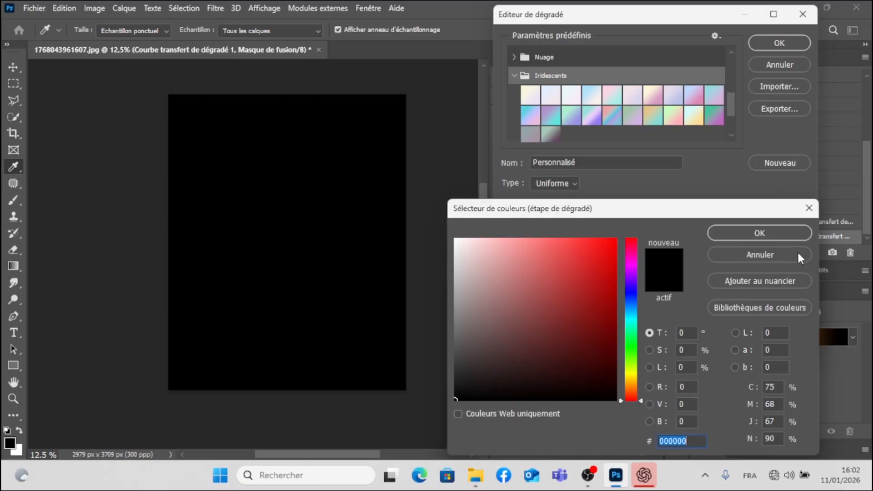
pyautogui.moveTo(502, 279); pyautogui.dragTo(454, 239)
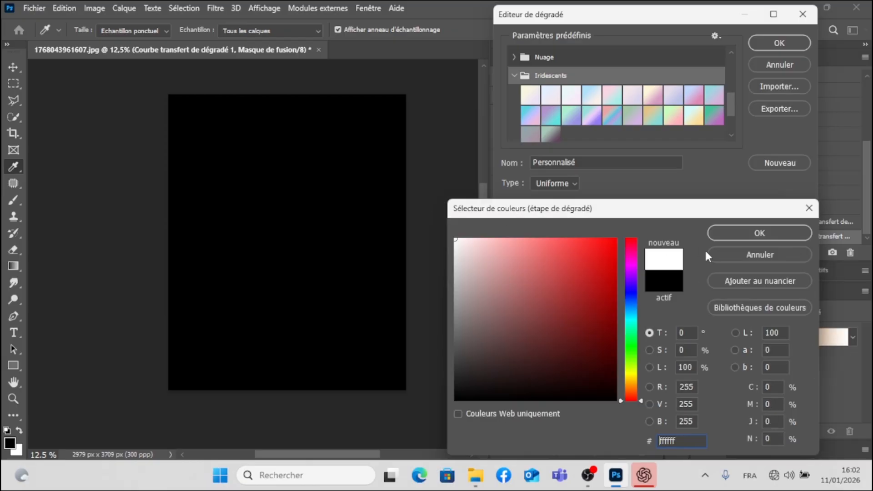
pyautogui.click(742, 232)
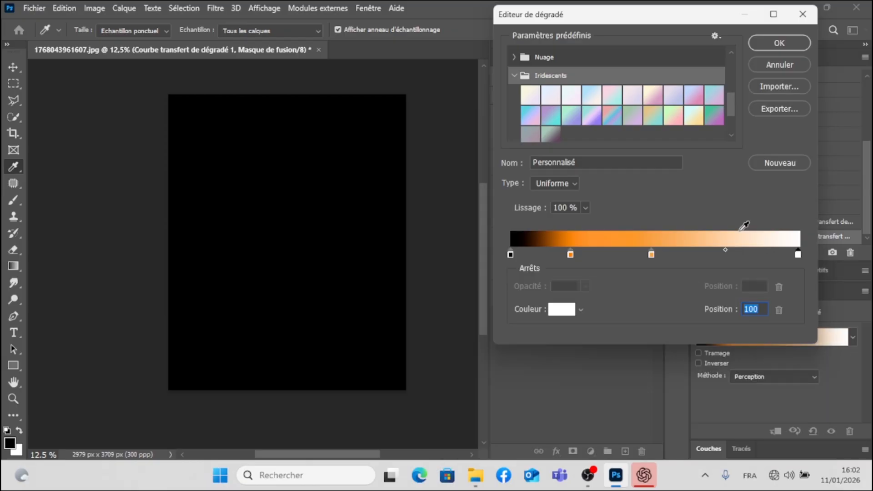
pyautogui.click(768, 44)
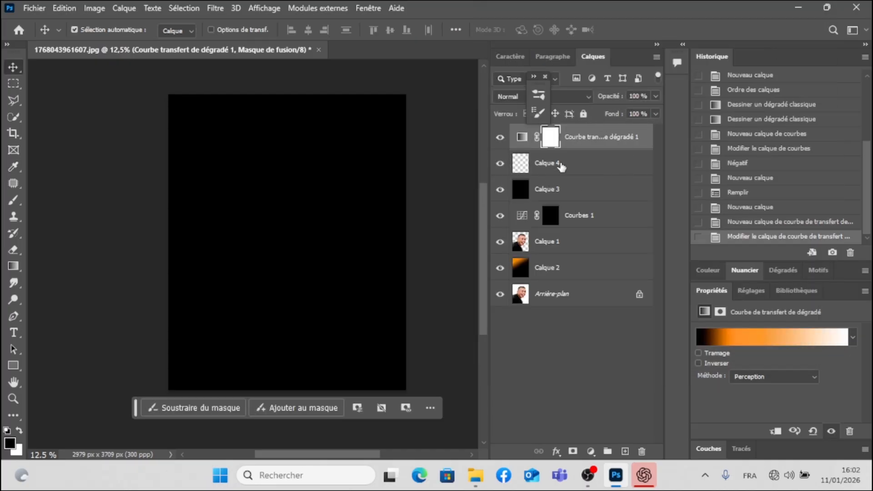
# Group the gradient map, Calque 4, Calque 3 and Courbes 1 layers and set the group's blend mode to Densité linéaire - (Ajout).
pyautogui.keyDown('ctrl'); pyautogui.click(586, 227); pyautogui.keyUp('ctrl')
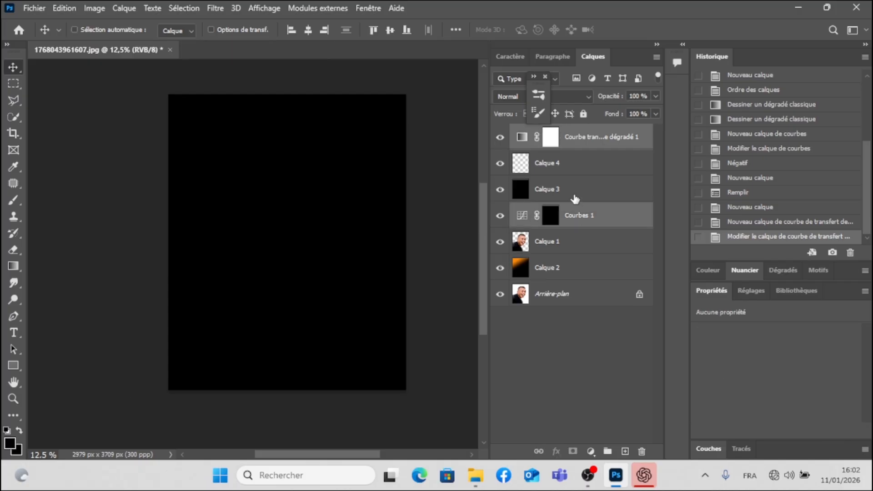
pyautogui.keyDown('ctrl'); pyautogui.click(575, 196); pyautogui.keyUp('ctrl')
pyautogui.keyDown('ctrl'); pyautogui.click(572, 166); pyautogui.keyUp('ctrl')
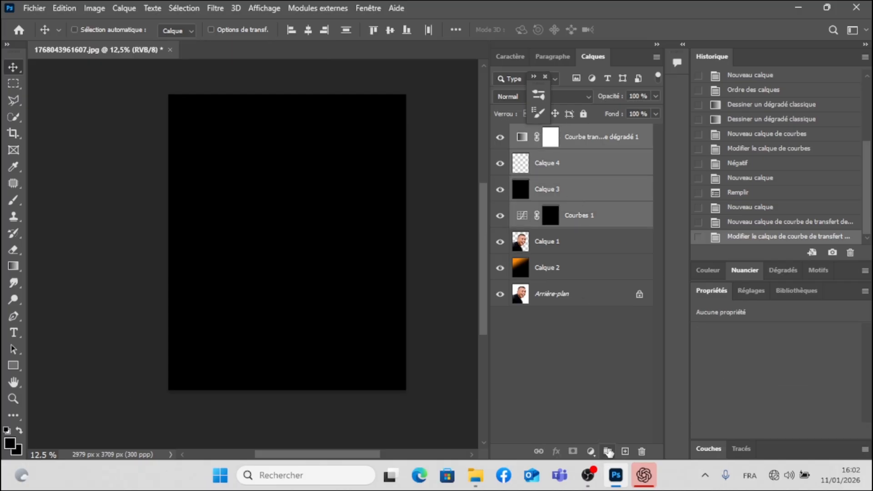
pyautogui.click(608, 451)
pyautogui.click(576, 95)
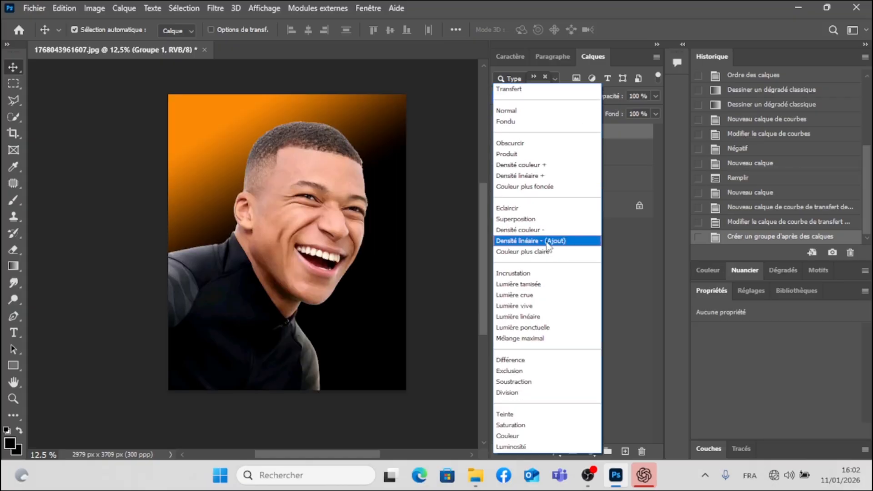
pyautogui.click(548, 241)
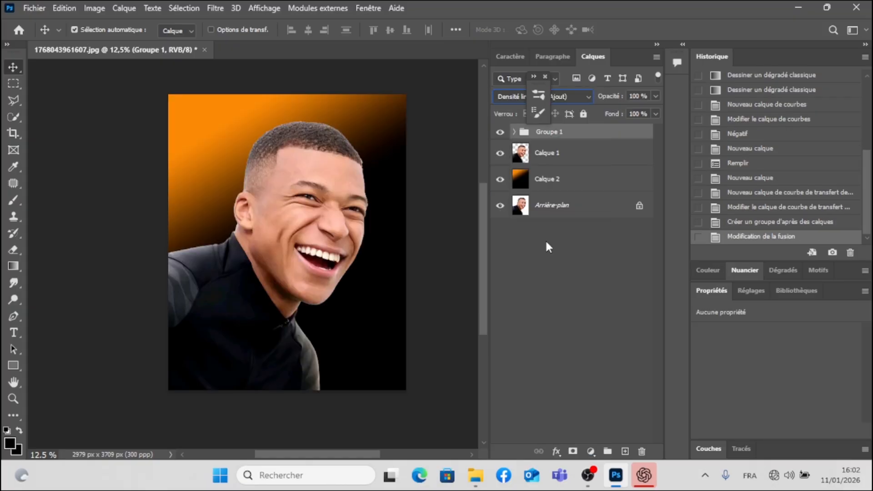
# Select the subject from Calque 1 and apply that selection as a layer mask on Calque 4 inside Groupe 1.
pyautogui.click(538, 157)
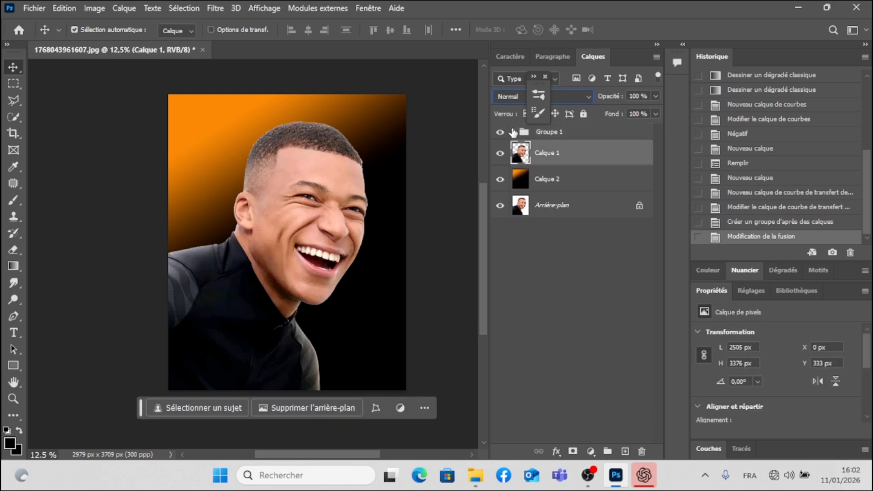
pyautogui.click(512, 131)
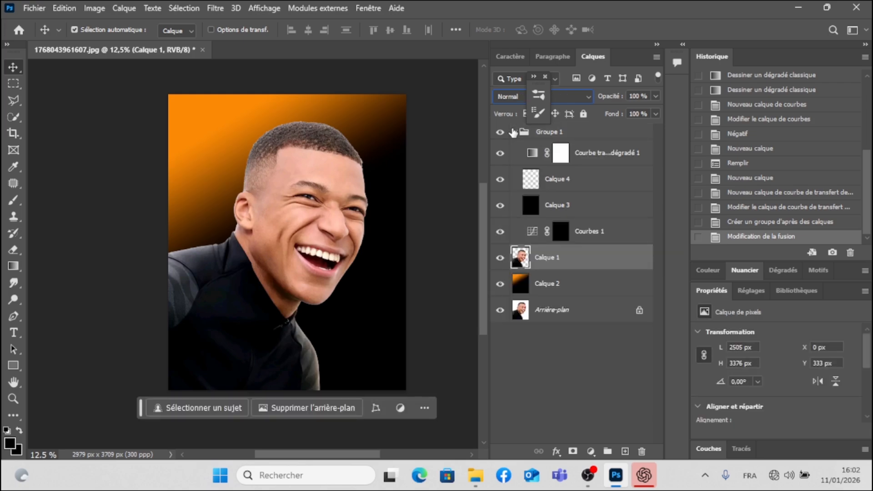
pyautogui.click(12, 117)
pyautogui.click(406, 30)
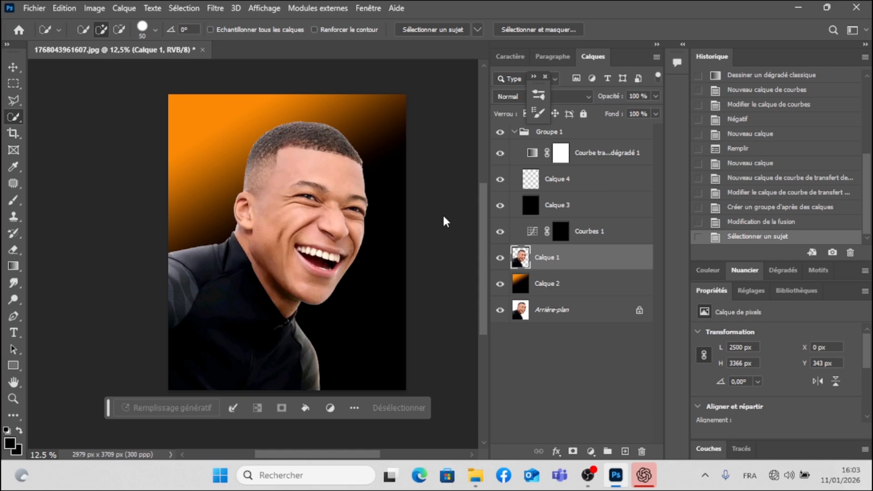
pyautogui.click(558, 179)
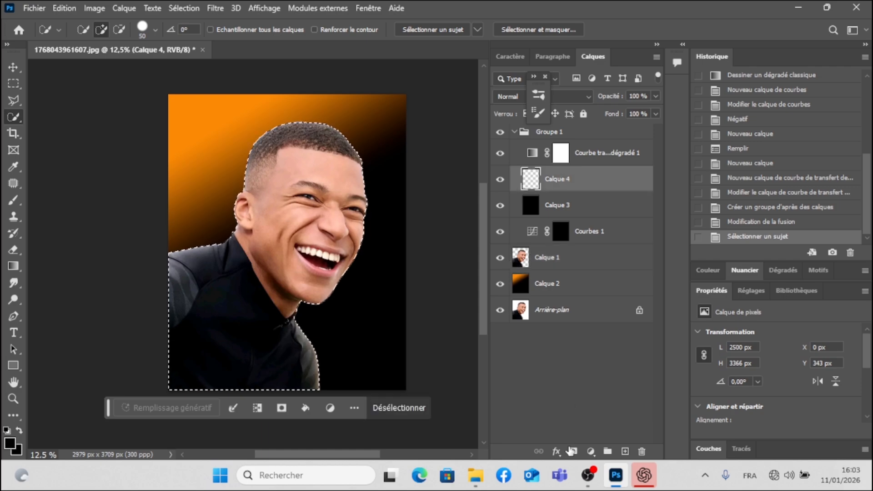
pyautogui.click(573, 451)
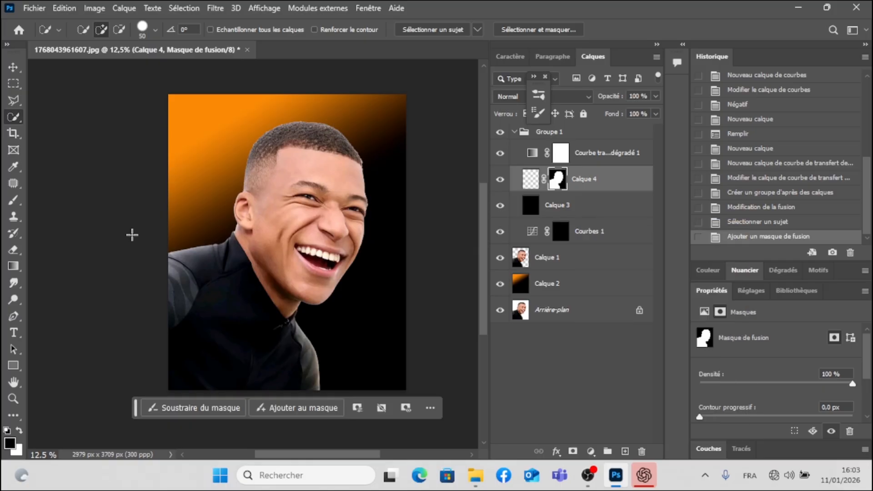
# Switch to the Brush tool and set its size to 3043 px.
pyautogui.click(13, 200)
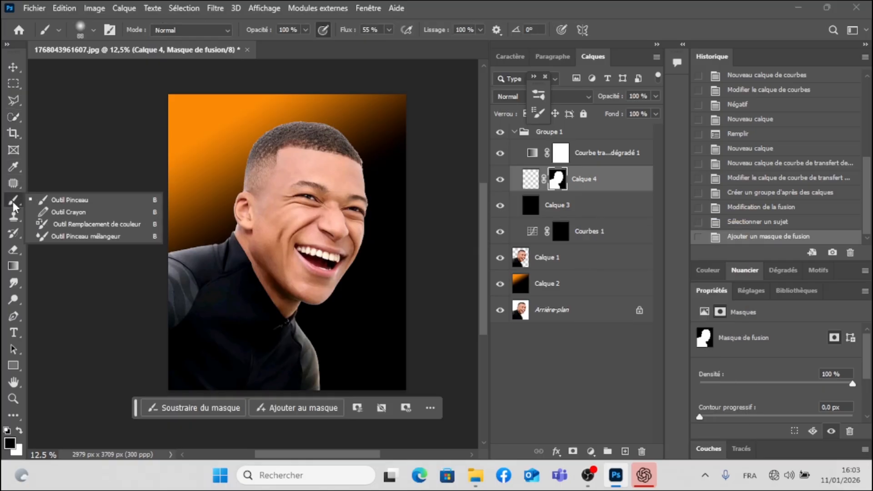
pyautogui.click(39, 198)
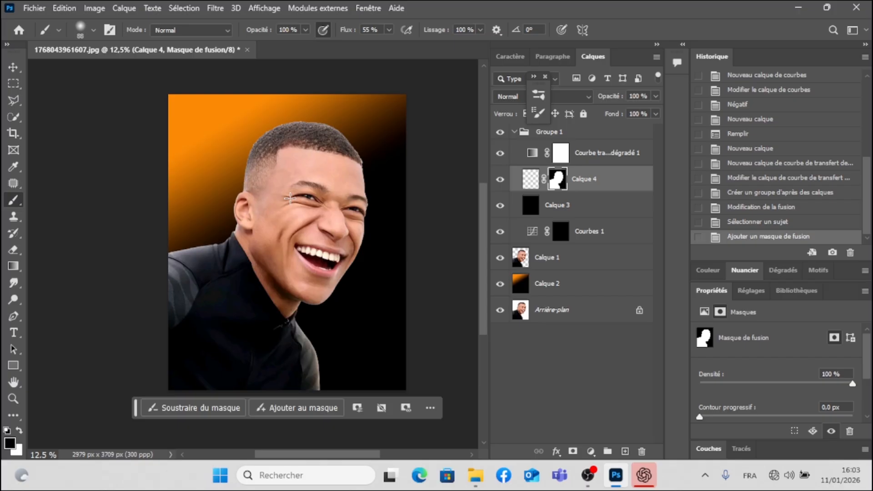
pyautogui.press('e')
pyautogui.rightClick(158, 133)
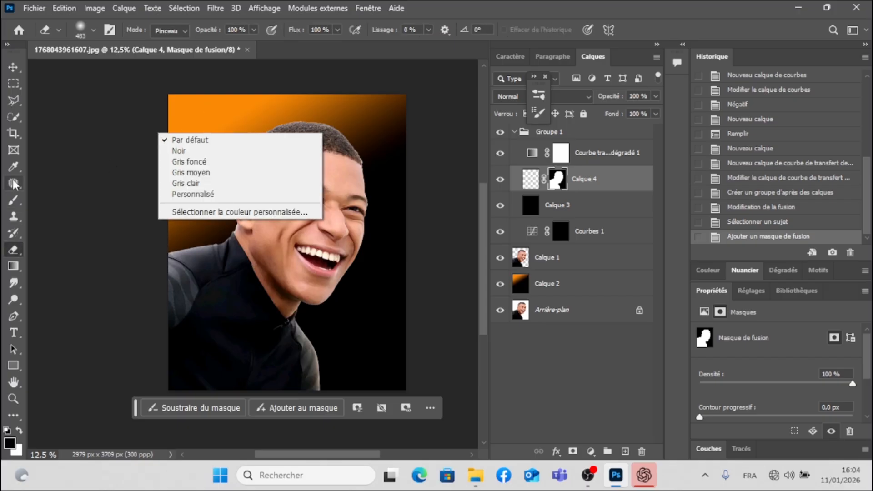
pyautogui.click(19, 199)
pyautogui.click(19, 200)
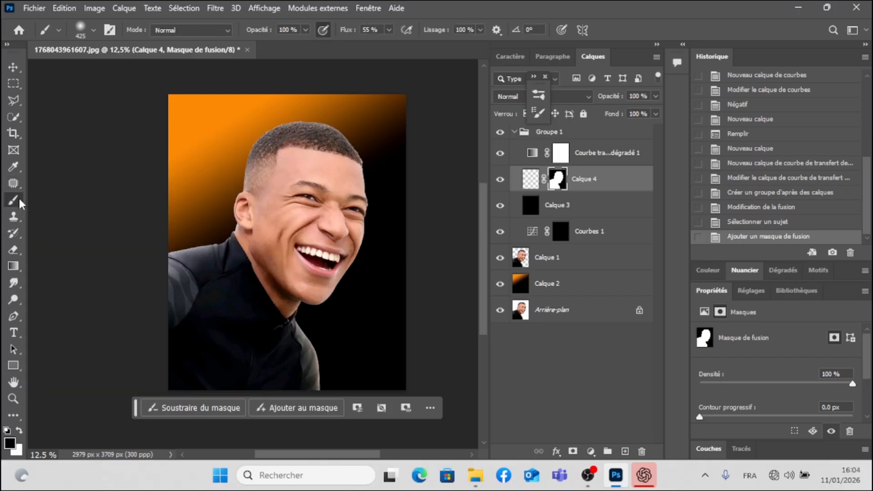
pyautogui.rightClick(229, 139)
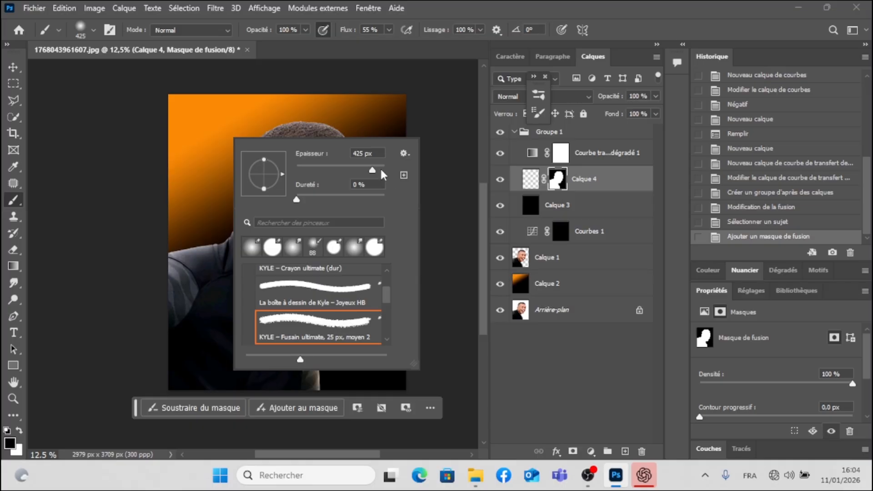
pyautogui.moveTo(382, 170); pyautogui.dragTo(385, 170)
# Choose the Light brush preset from the TUTO light BRUSH folder.
pyautogui.scroll(-5, 386, 293)
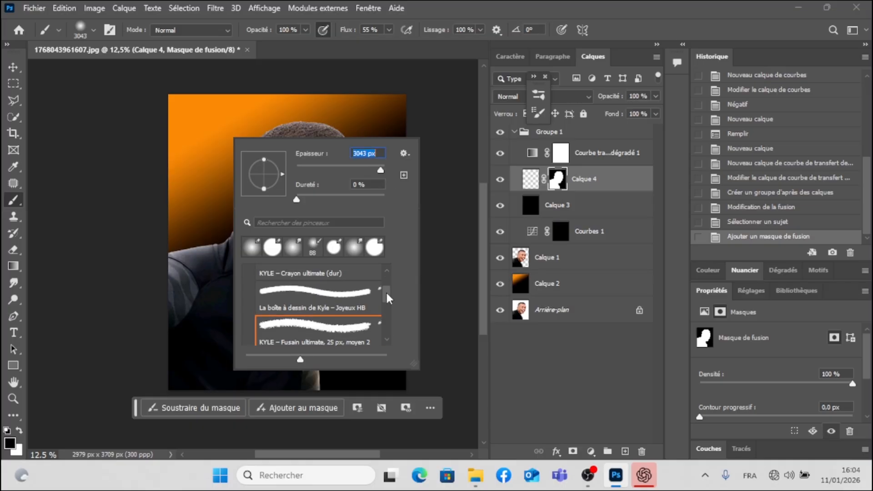
pyautogui.scroll(-1, 383, 325)
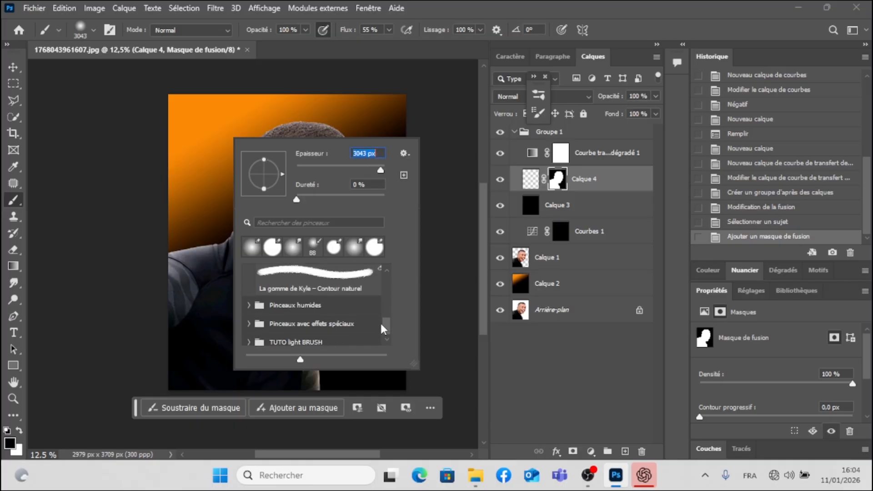
pyautogui.click(247, 336)
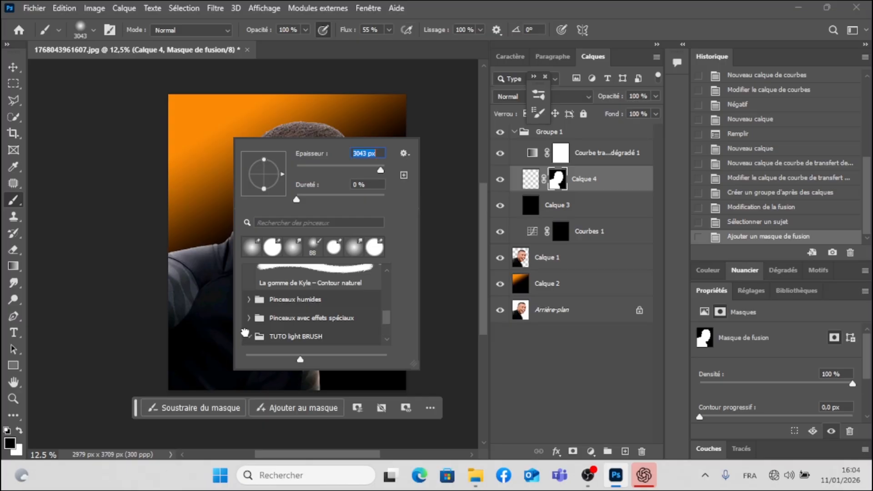
pyautogui.scroll(-1, 386, 317)
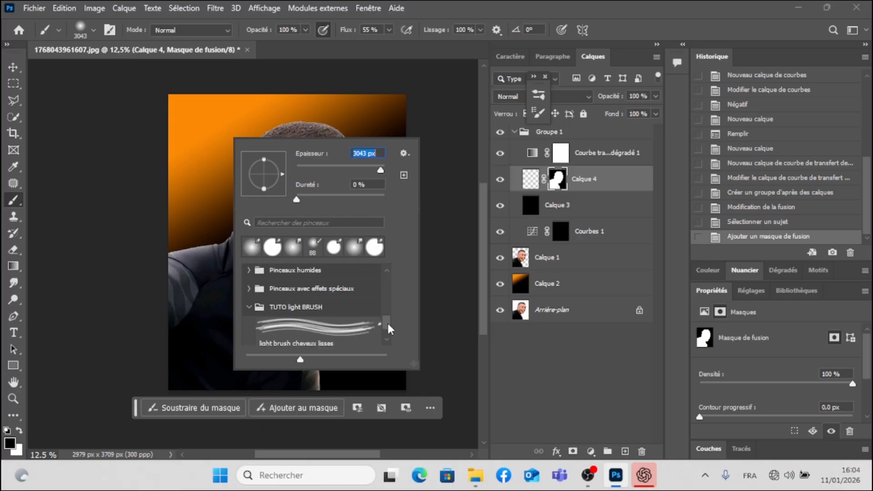
pyautogui.click(382, 324)
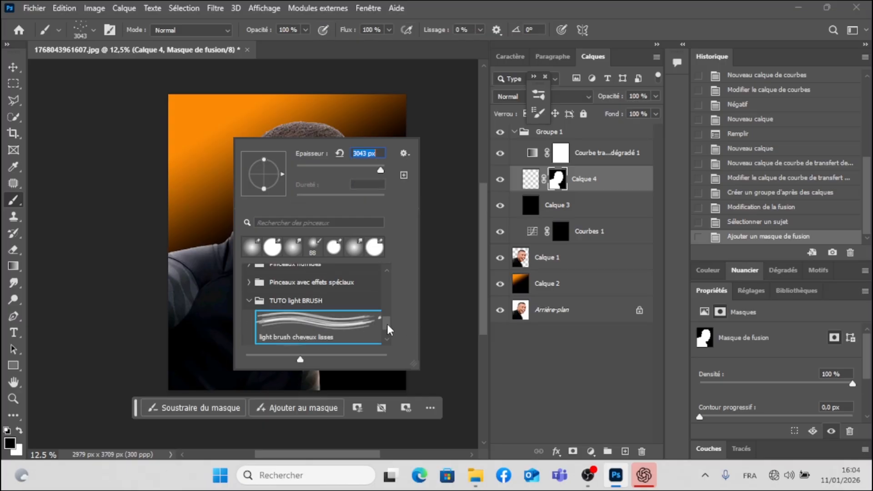
pyautogui.scroll(-1, 387, 324)
pyautogui.click(358, 331)
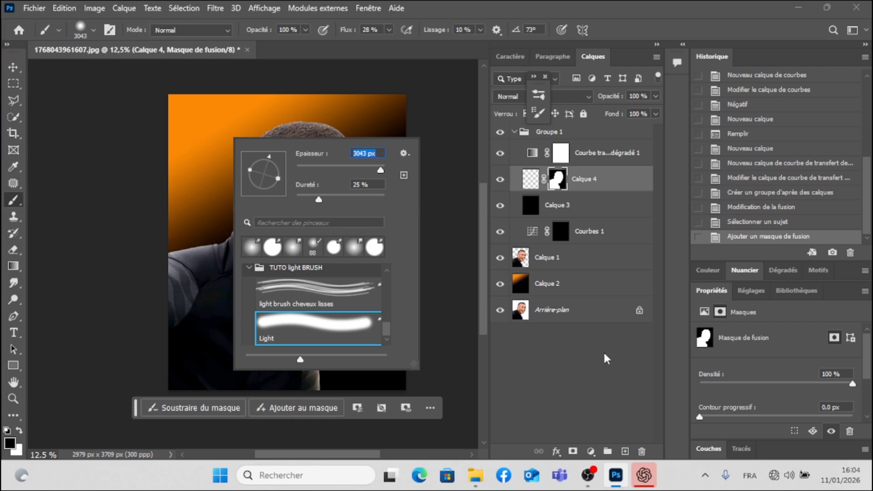
# Add a new layer above Calque 4 and brush black over the orange background beside the head.
pyautogui.click(625, 452)
pyautogui.click(624, 451)
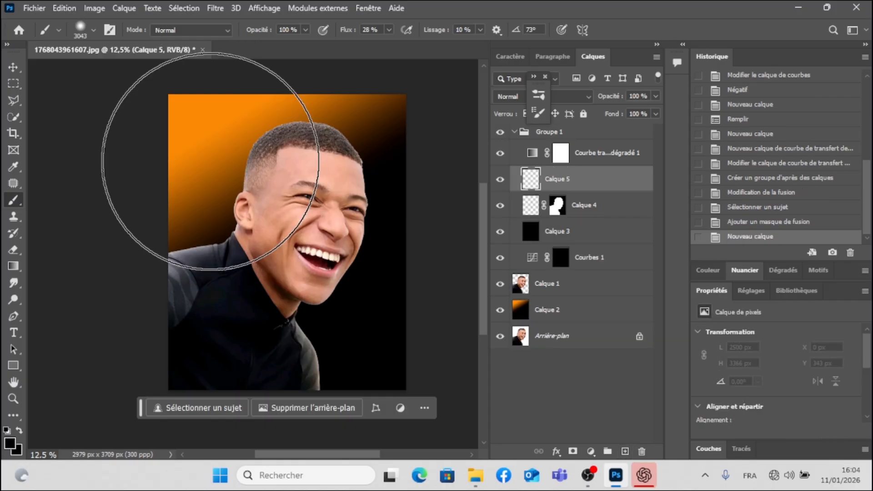
pyautogui.moveTo(210, 161); pyautogui.dragTo(195, 146)
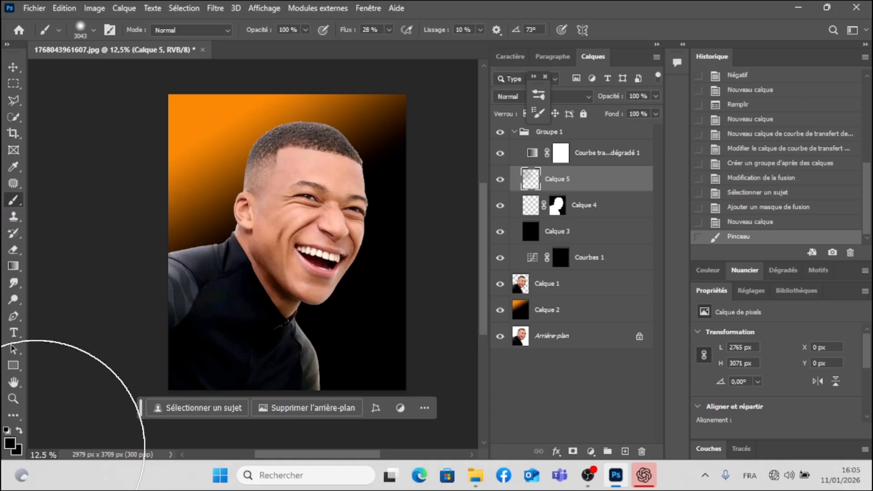
# Make white the foreground colour, try a large light stroke over the orange background, and undo that stroke.
pyautogui.click(8, 430)
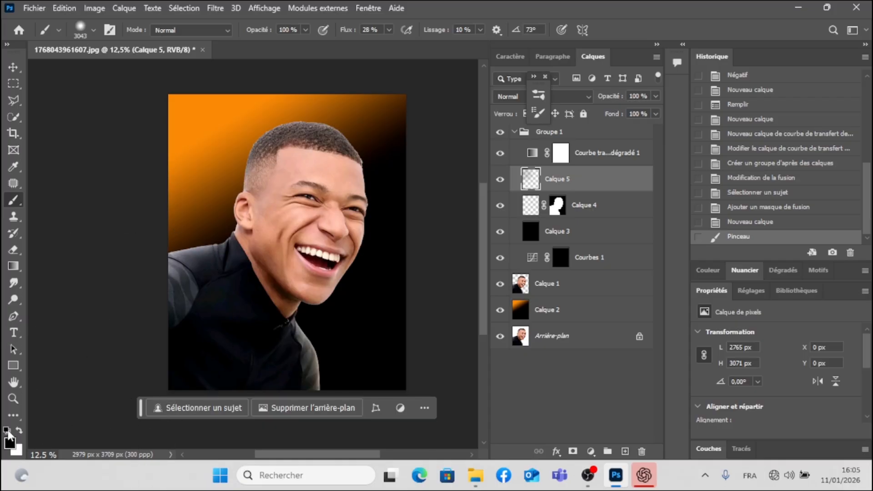
pyautogui.click(18, 431)
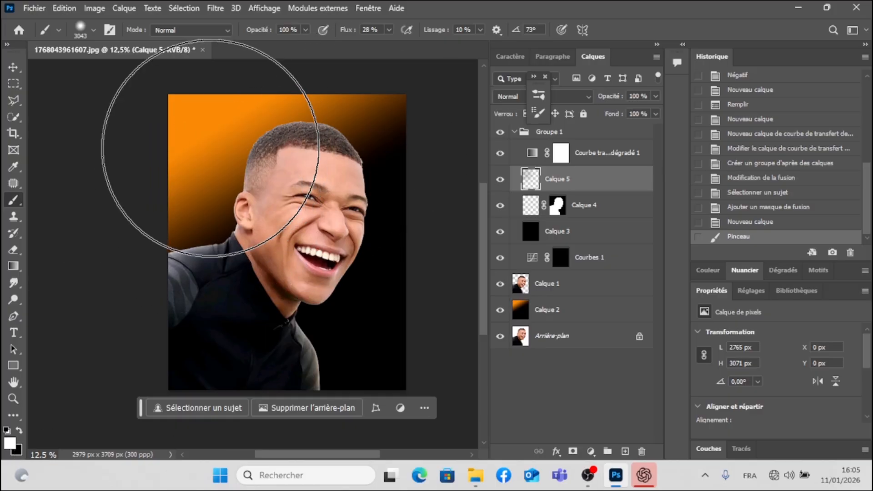
pyautogui.moveTo(210, 147); pyautogui.dragTo(214, 97)
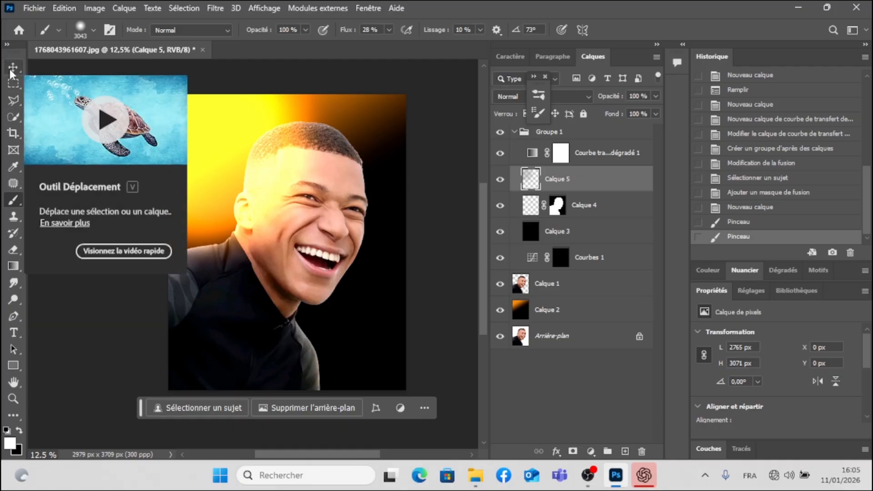
pyautogui.hotkey('ctrl', 'z')
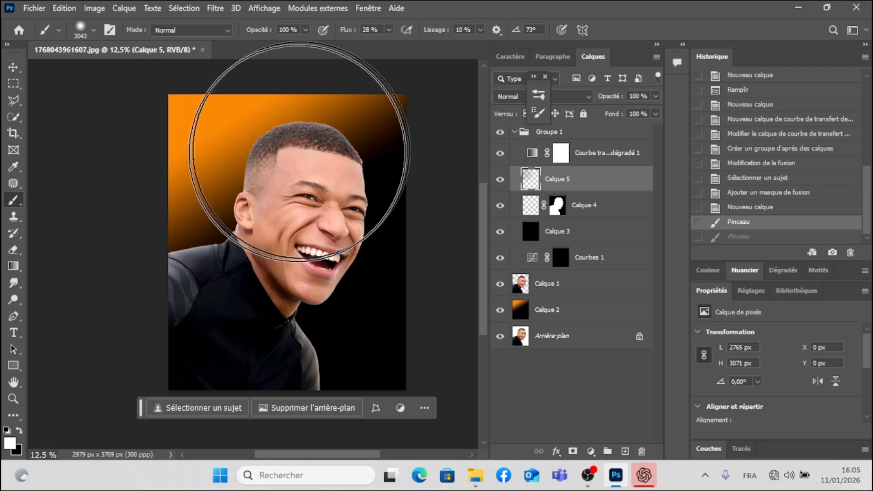
# Reduce the brush to 1739 px and paint white light on Calque 5 over the orange background behind the head and shoulder.
pyautogui.rightClick(252, 184)
pyautogui.moveTo(397, 215); pyautogui.dragTo(395, 214)
pyautogui.click(194, 147)
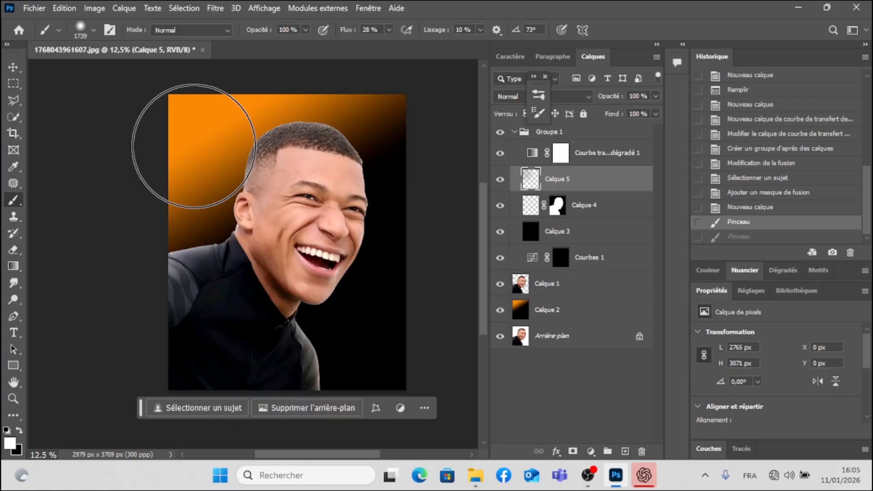
pyautogui.click(193, 145)
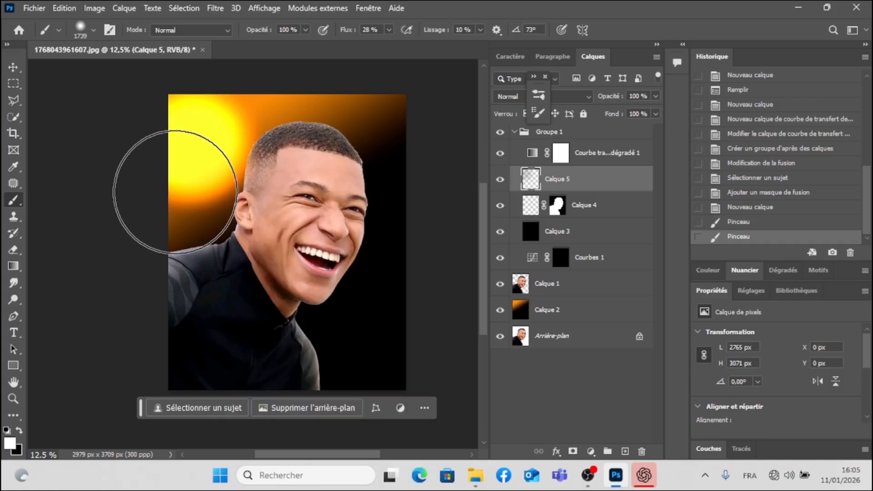
pyautogui.click(175, 192)
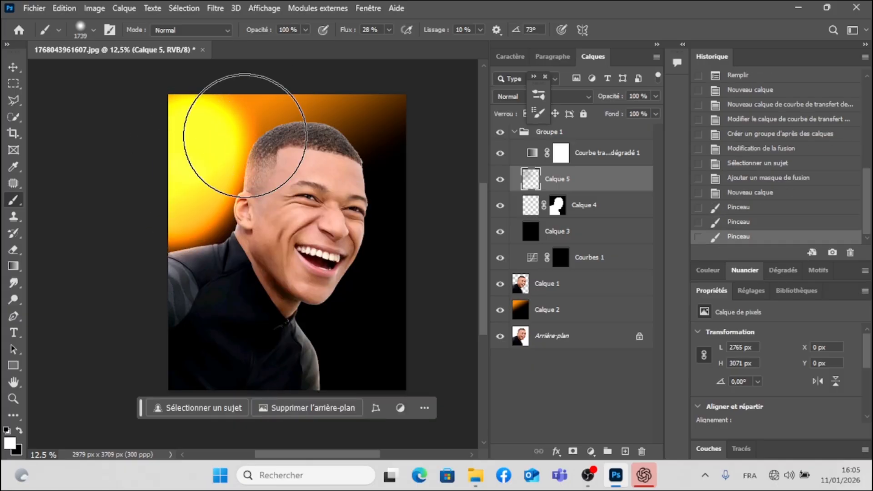
pyautogui.moveTo(245, 135); pyautogui.dragTo(189, 204)
pyautogui.click(191, 211)
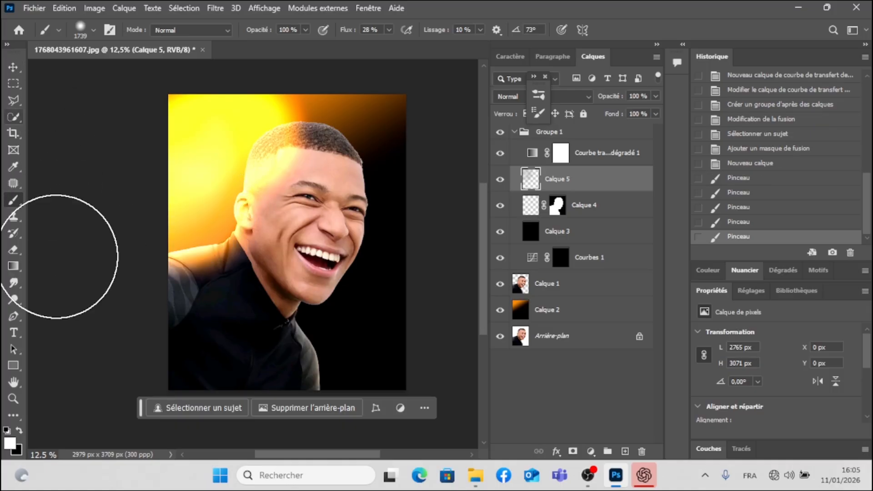
# Erase the light spilling over the face and jacket on Calque 5 with a soft eraser starting at 2391 px.
pyautogui.click(15, 250)
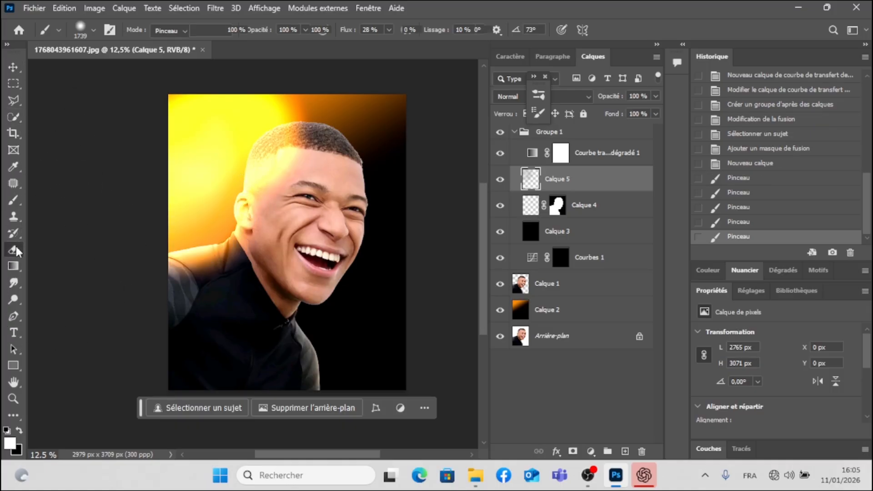
pyautogui.rightClick(307, 140)
pyautogui.moveTo(456, 175); pyautogui.dragTo(460, 175)
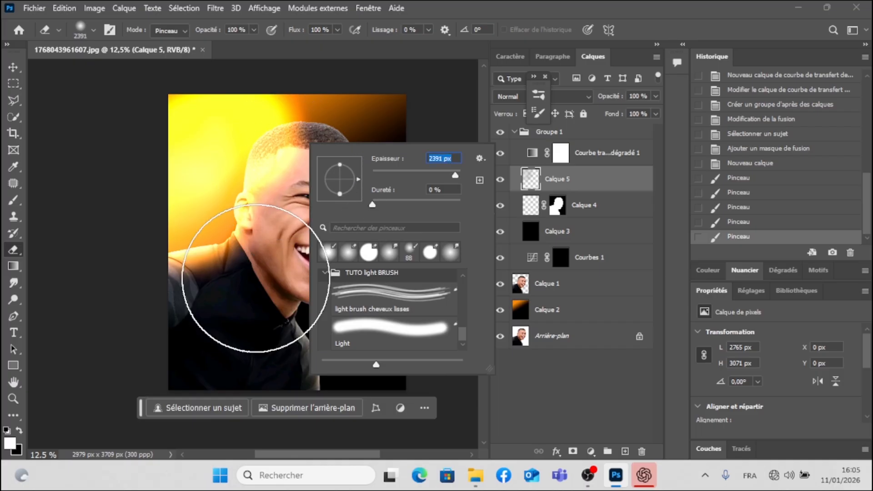
pyautogui.press('Return')
pyautogui.moveTo(227, 328)
pyautogui.mouseDown()
pyautogui.moveTo(214, 321)
pyautogui.moveTo(224, 331)
pyautogui.moveTo(282, 292)
pyautogui.moveTo(317, 233)
pyautogui.moveTo(330, 179)
pyautogui.moveTo(321, 247)
pyautogui.moveTo(341, 175)
pyautogui.moveTo(272, 379)
pyautogui.moveTo(37, 82)
pyautogui.mouseUp()
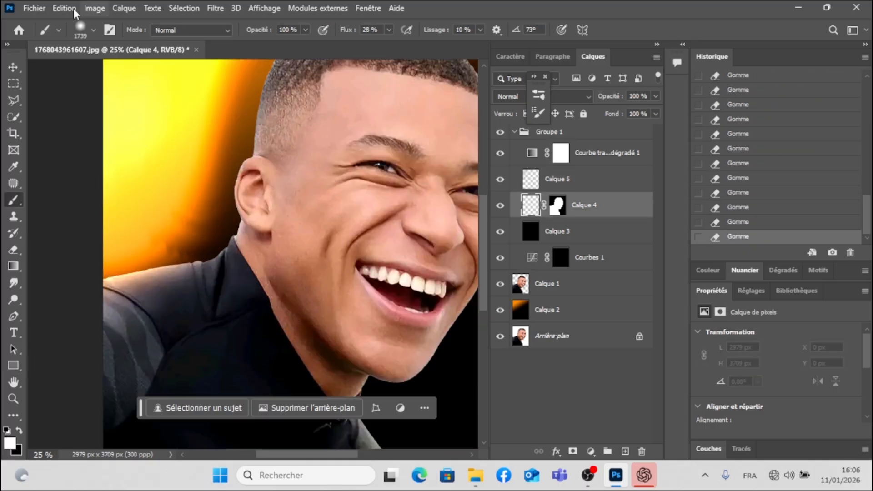
# Set the Light brush for Calque 4 to 129 px and flatten its tip into a narrow ellipse angled at -139°.
pyautogui.click(83, 28)
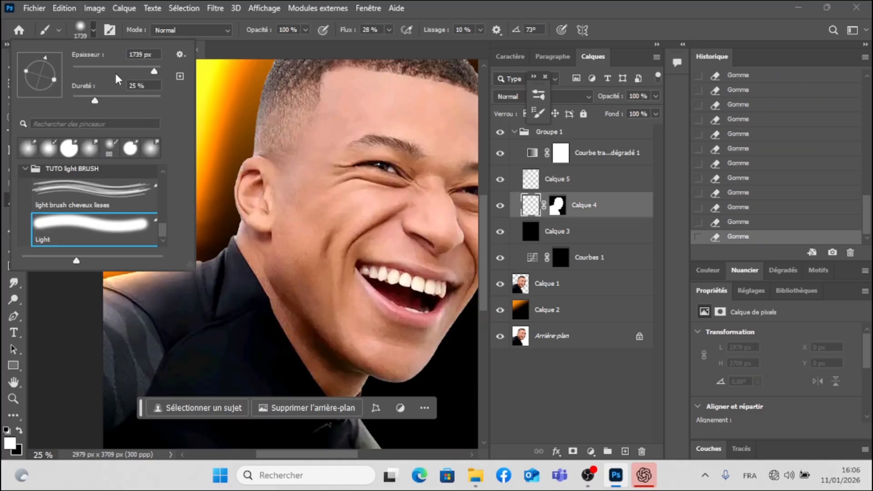
pyautogui.click(86, 66)
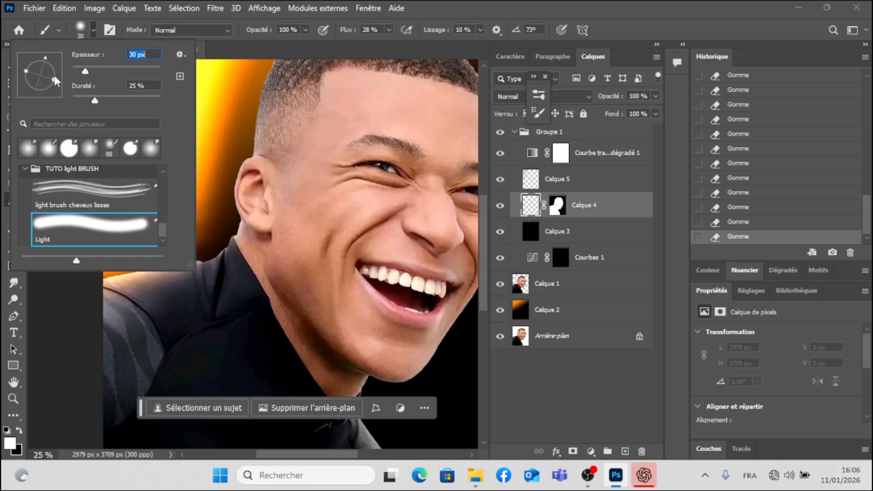
pyautogui.moveTo(49, 82)
pyautogui.mouseDown()
pyautogui.moveTo(44, 70)
pyautogui.moveTo(42, 77)
pyautogui.mouseUp()
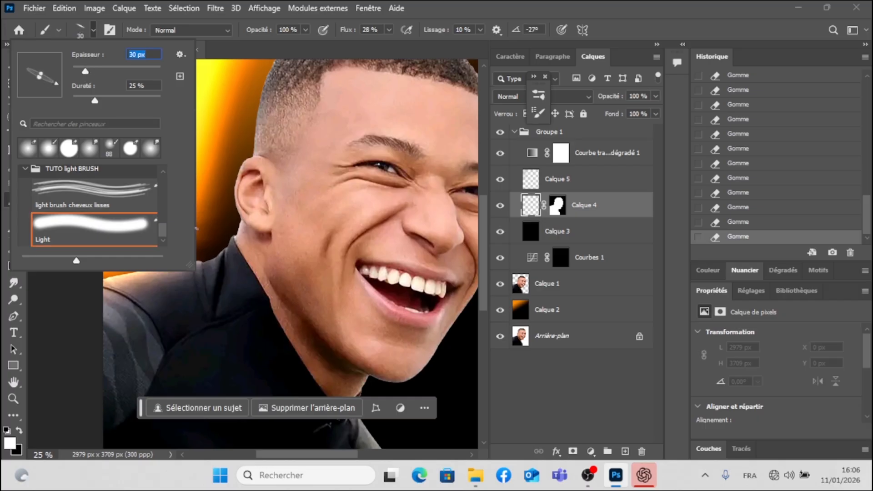
pyautogui.moveTo(94, 69); pyautogui.dragTo(103, 72)
pyautogui.moveTo(45, 72); pyautogui.dragTo(42, 68)
pyautogui.click(123, 71)
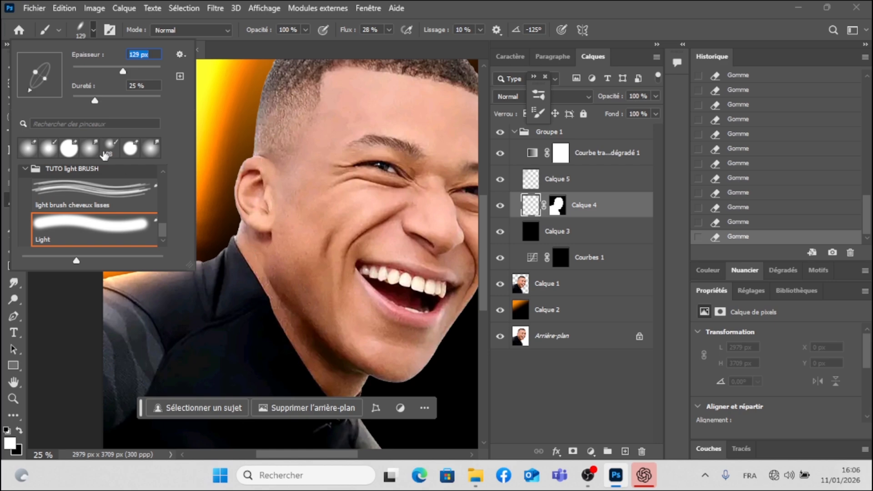
pyautogui.moveTo(28, 86); pyautogui.dragTo(26, 83)
# Set the brush flow to 1%, tilt the tip to -165° and paint rim light along the jacket's shoulder on Calque 4.
pyautogui.click(389, 29)
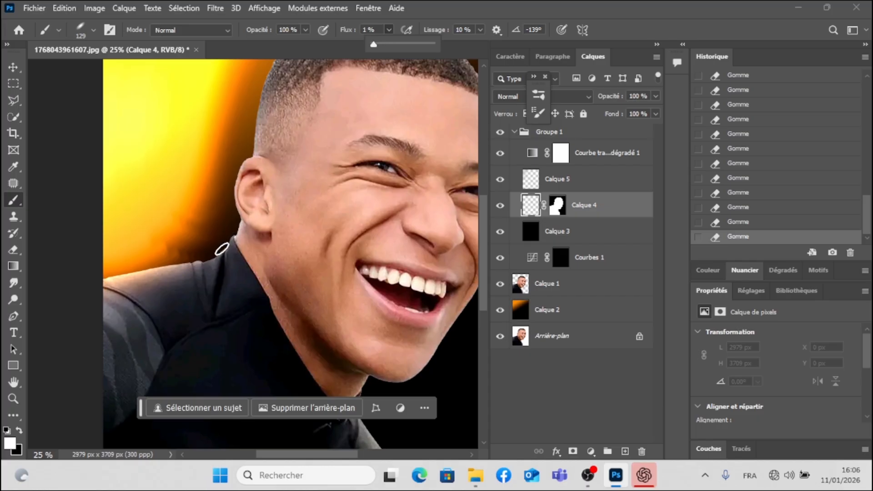
pyautogui.click(72, 12)
pyautogui.click(76, 31)
pyautogui.click(77, 30)
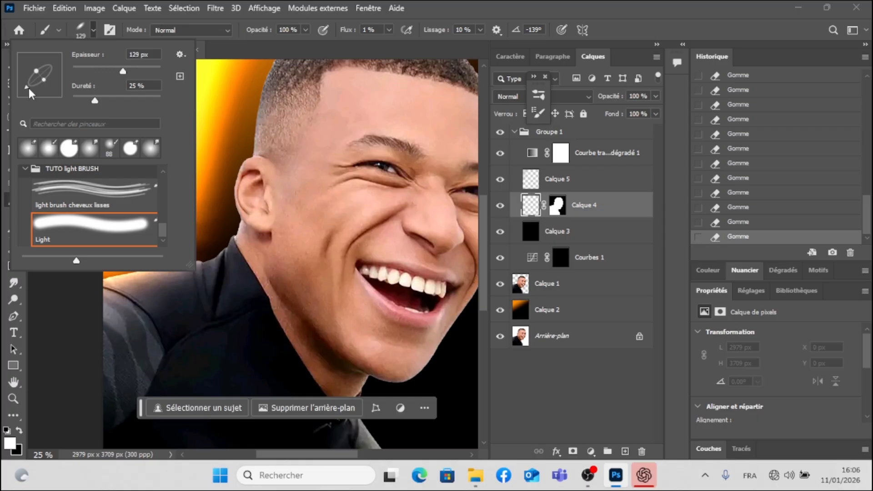
pyautogui.moveTo(28, 84); pyautogui.dragTo(21, 81)
pyautogui.click(204, 261)
pyautogui.moveTo(205, 262); pyautogui.dragTo(168, 265)
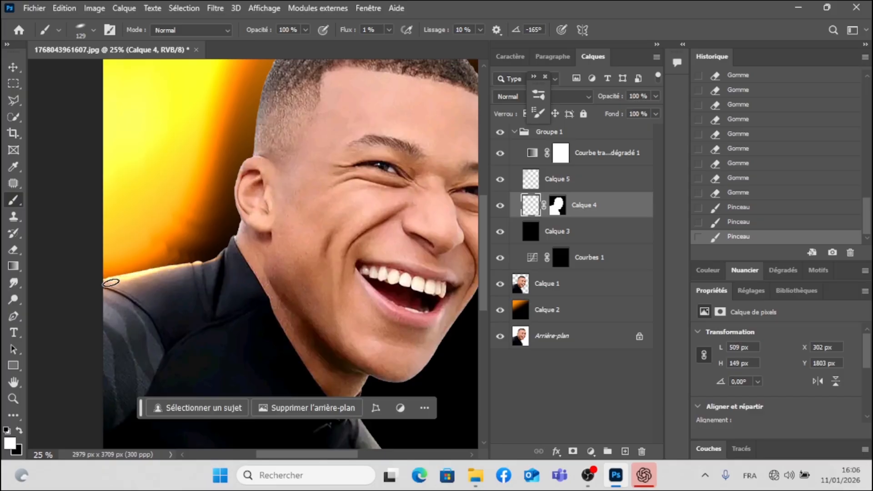
pyautogui.moveTo(87, 286)
pyautogui.mouseDown()
pyautogui.moveTo(179, 268)
pyautogui.moveTo(236, 244)
pyautogui.mouseUp()
# Turn the brush tip to -110° and paint rim light along the collar, neck, ear and hair edge facing the glow.
pyautogui.rightClick(240, 229)
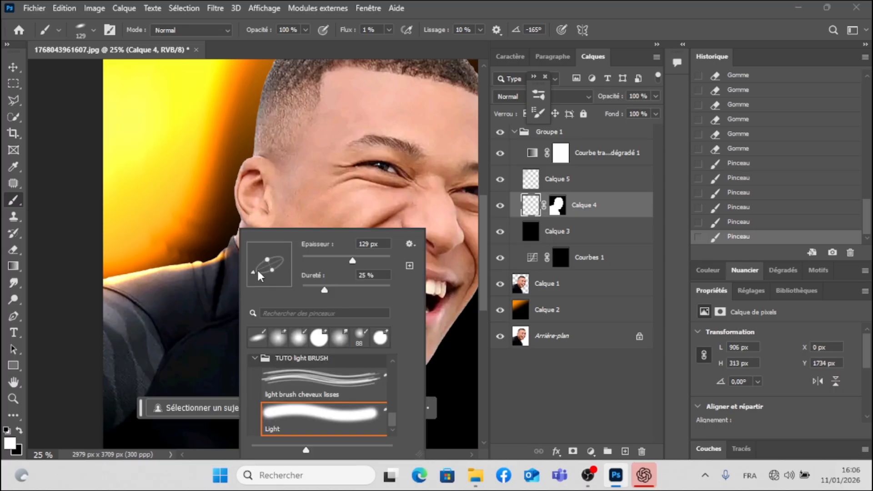
pyautogui.click(266, 269)
pyautogui.click(232, 244)
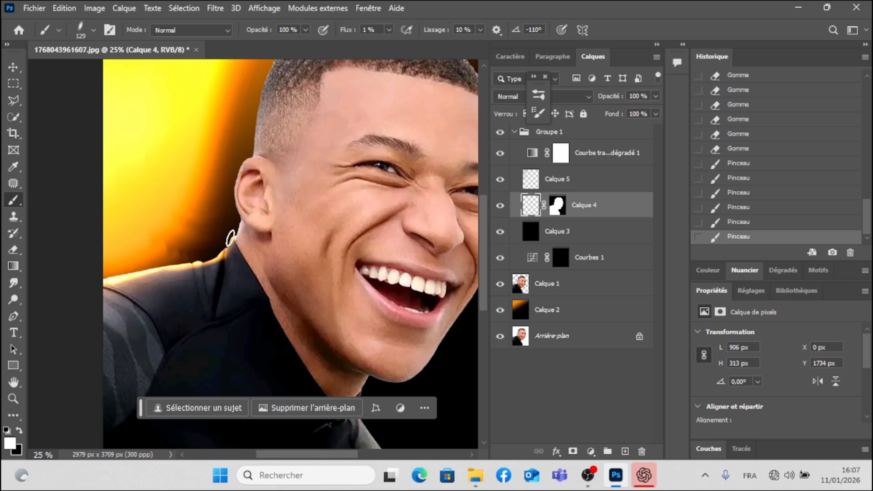
pyautogui.moveTo(232, 232); pyautogui.dragTo(237, 214)
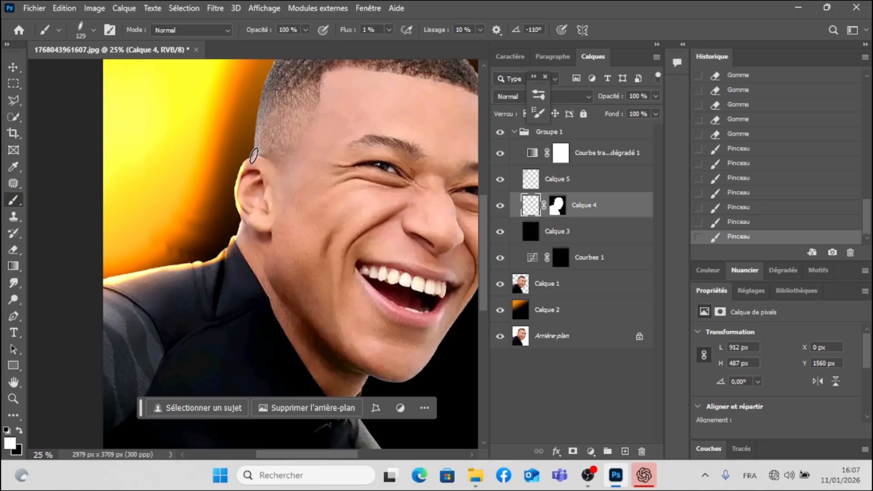
pyautogui.moveTo(253, 155); pyautogui.dragTo(253, 130)
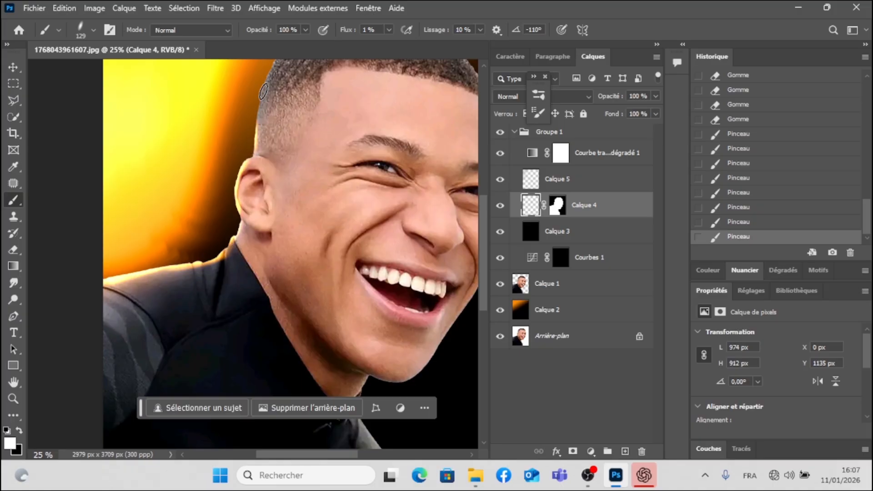
pyautogui.moveTo(263, 87)
pyautogui.mouseDown()
pyautogui.moveTo(255, 160)
pyautogui.moveTo(230, 192)
pyautogui.mouseUp()
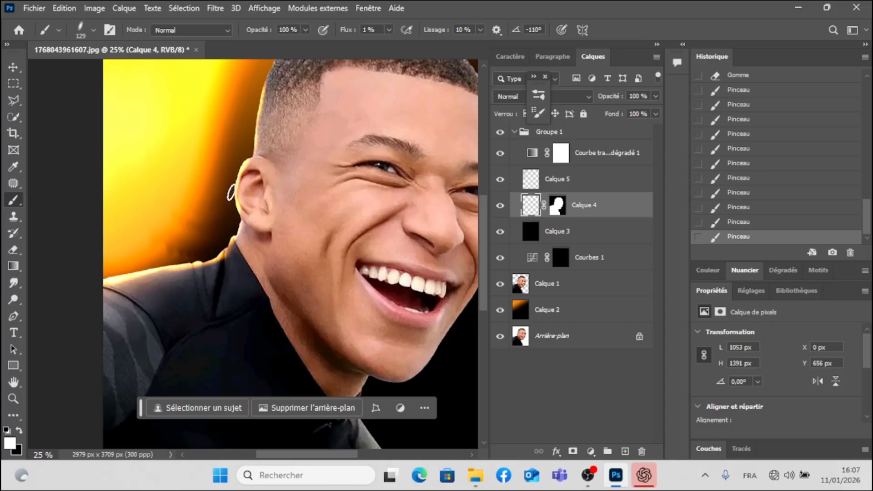
pyautogui.scroll(3, 486, 258)
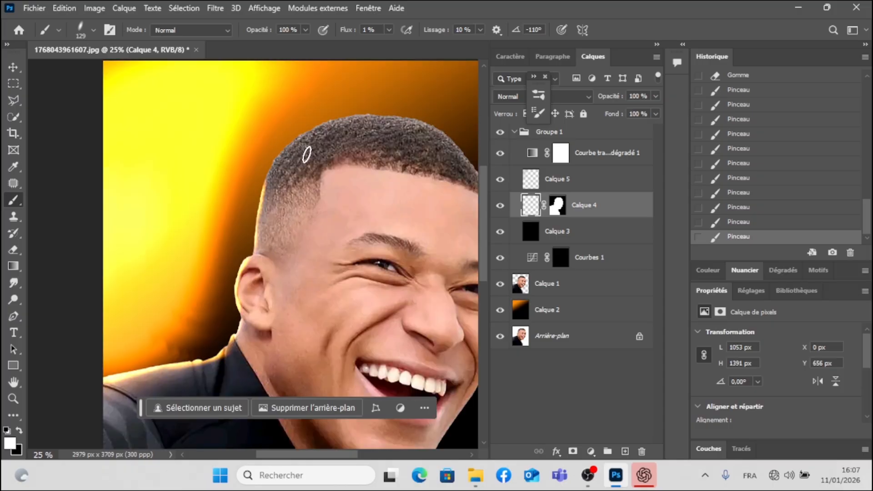
pyautogui.moveTo(270, 179); pyautogui.dragTo(262, 195)
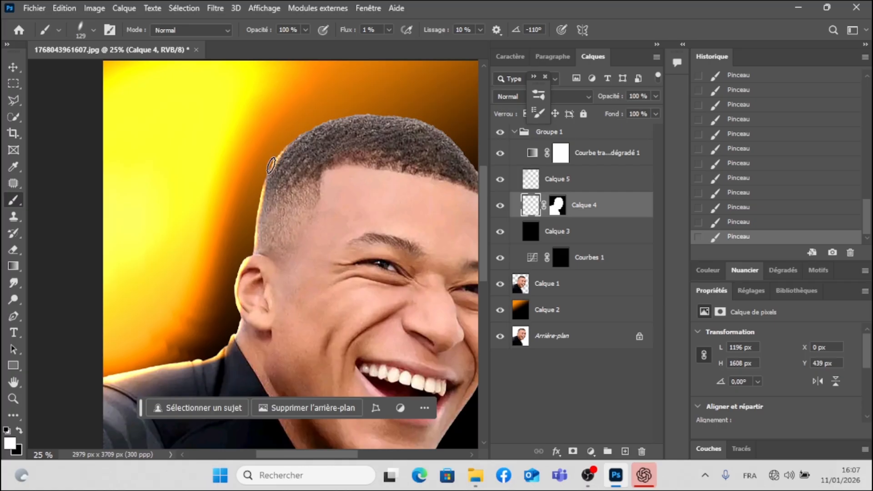
pyautogui.moveTo(271, 164)
pyautogui.mouseDown()
pyautogui.moveTo(245, 233)
pyautogui.moveTo(271, 165)
pyautogui.moveTo(261, 193)
pyautogui.mouseUp()
# Paint rim light along the dark side of the face, from the cheek down to the chin.
pyautogui.hscroll(5, 444, 288)
pyautogui.scroll(-6, 444, 289)
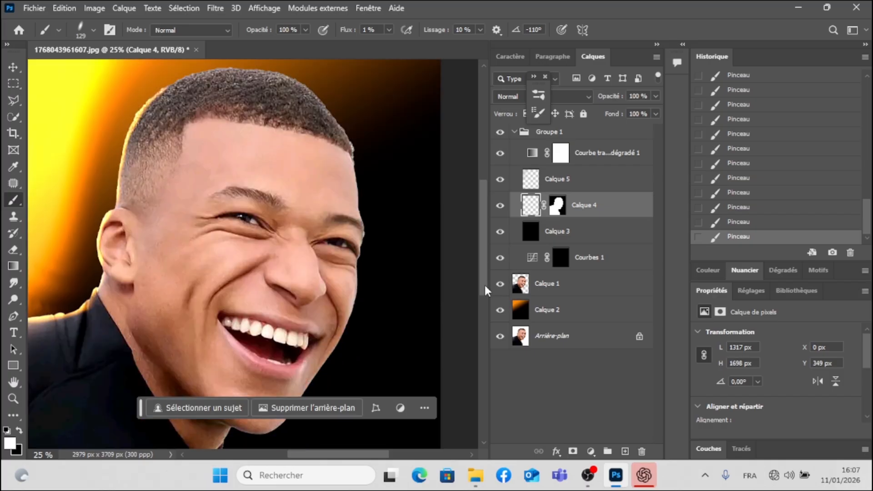
pyautogui.moveTo(358, 212)
pyautogui.mouseDown()
pyautogui.moveTo(319, 298)
pyautogui.moveTo(337, 259)
pyautogui.moveTo(292, 322)
pyautogui.mouseUp()
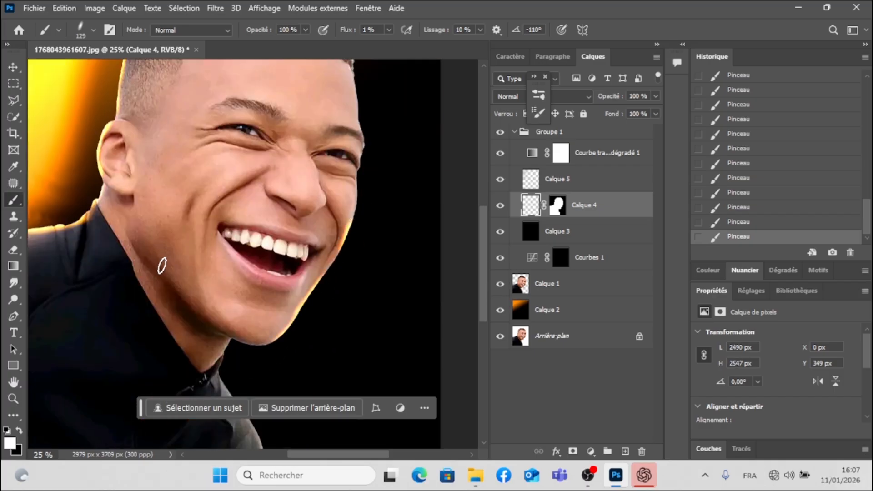
# Paint a faint patch of light on the neck below the jaw and check it with Calque 1 hidden and shown.
pyautogui.moveTo(164, 257)
pyautogui.mouseDown()
pyautogui.moveTo(153, 247)
pyautogui.moveTo(180, 298)
pyautogui.moveTo(136, 238)
pyautogui.moveTo(182, 300)
pyautogui.mouseUp()
pyautogui.hotkey('ctrl', 'z')
pyautogui.hotkey('ctrl', 'shift', 'z')
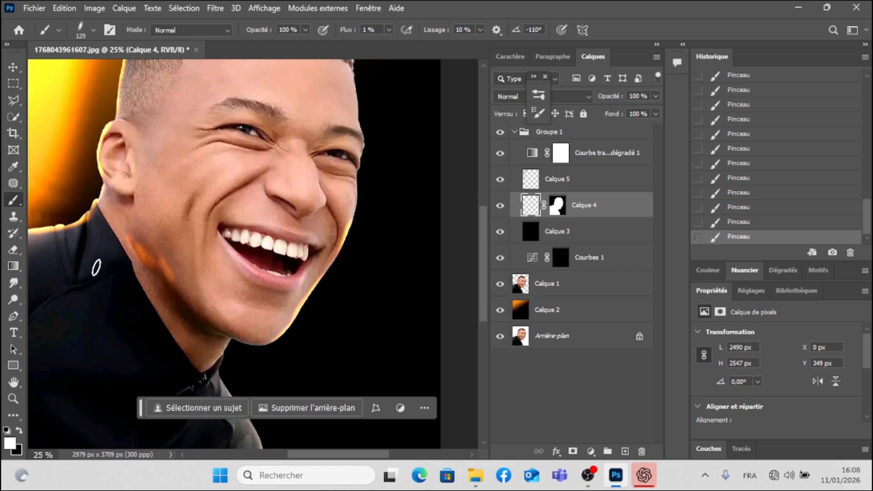
pyautogui.hotkey('ctrl', 'z')
pyautogui.click(500, 284)
pyautogui.click(500, 283)
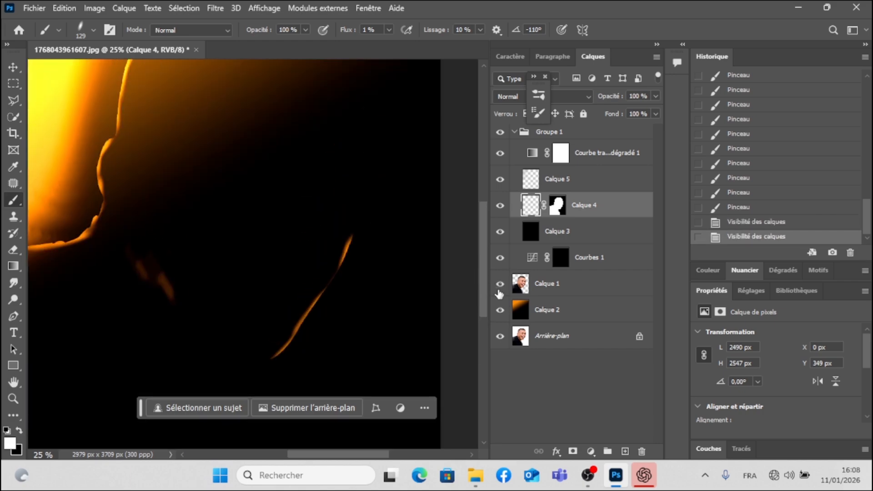
# Turn the brush tip to -58° and paint rim light along the far shoulder and up the throat below the chin.
pyautogui.moveTo(483, 264); pyautogui.dragTo(483, 305)
pyautogui.rightClick(282, 230)
pyautogui.moveTo(304, 282); pyautogui.dragTo(314, 272)
pyautogui.click(227, 268)
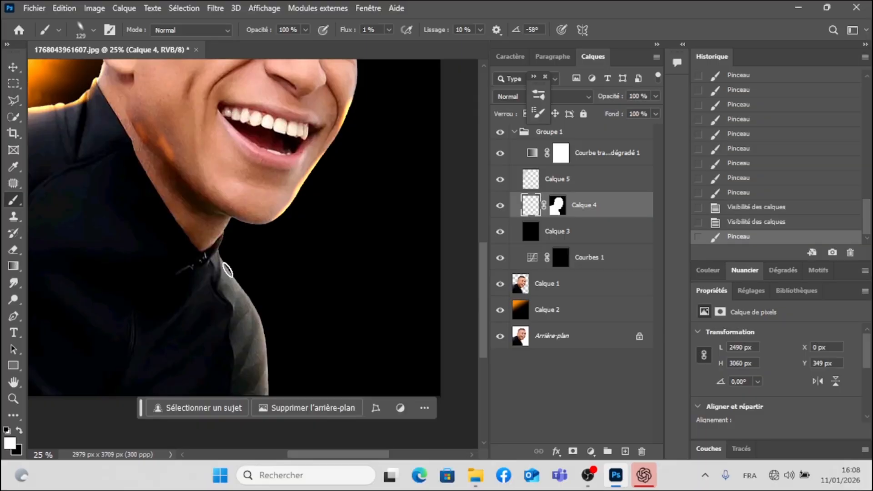
pyautogui.moveTo(223, 263); pyautogui.dragTo(257, 313)
pyautogui.moveTo(237, 280); pyautogui.dragTo(248, 297)
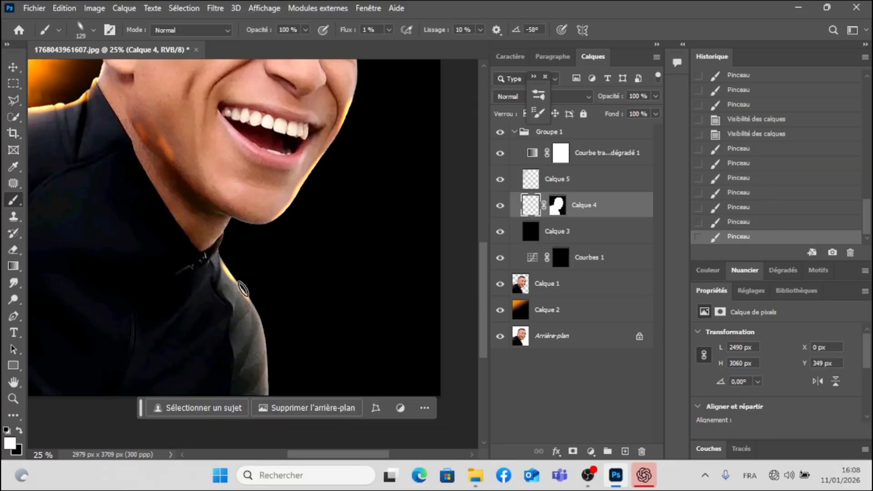
pyautogui.moveTo(223, 263)
pyautogui.mouseDown()
pyautogui.moveTo(267, 334)
pyautogui.moveTo(270, 388)
pyautogui.moveTo(274, 352)
pyautogui.moveTo(271, 373)
pyautogui.moveTo(226, 240)
pyautogui.mouseUp()
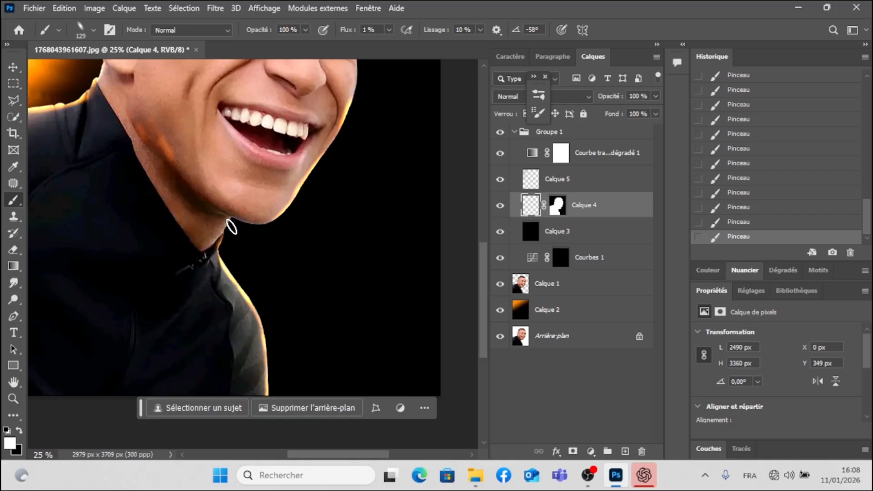
# Open the Camera Raw filter on the cut-out portrait layer Calque 1.
pyautogui.scroll(5, 232, 232)
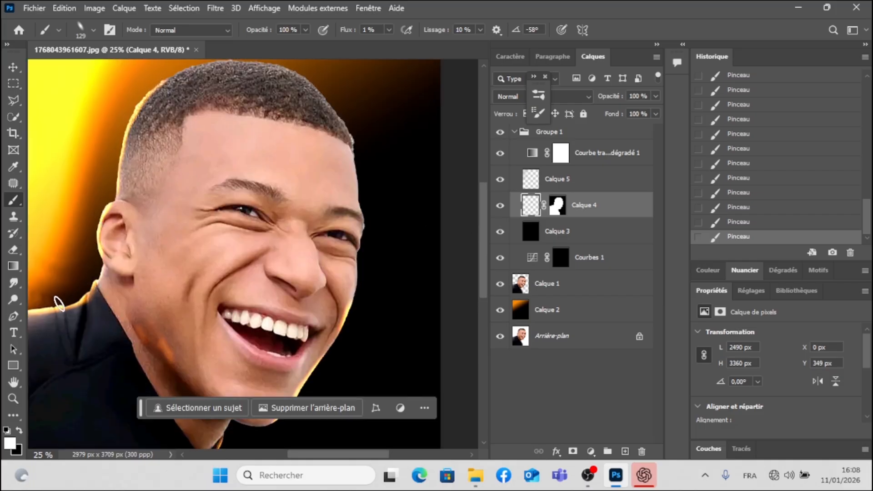
pyautogui.hscroll(-2, 268, 456)
pyautogui.press('h')
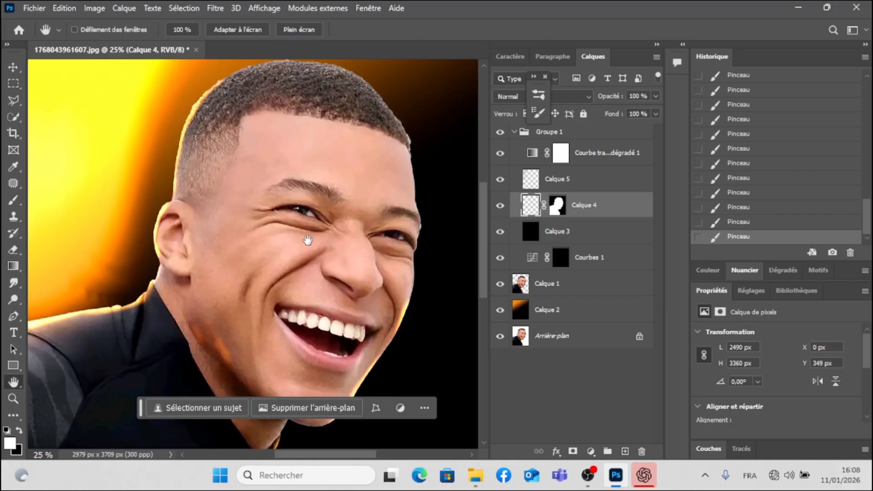
pyautogui.hotkey('ctrl', '-')
pyautogui.click(546, 283)
pyautogui.click(215, 8)
pyautogui.click(244, 107)
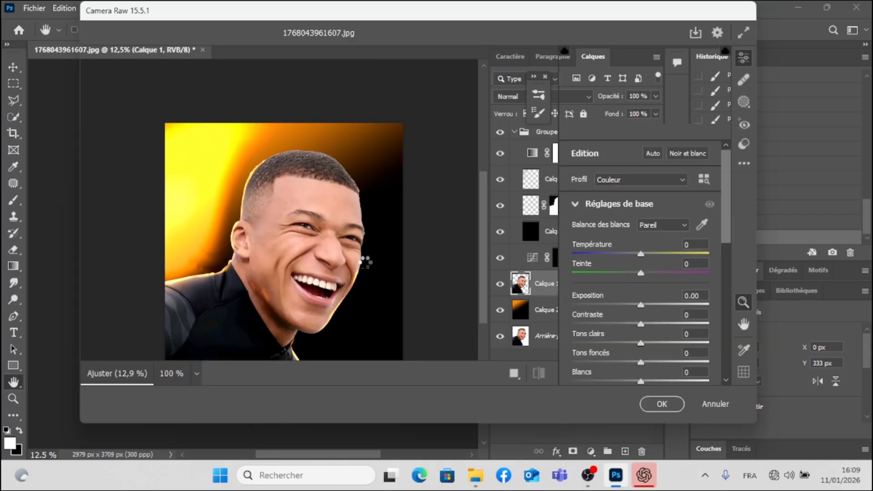
# Set the portrait's contrast to +20, texture to +22 and clarity to +6 in Camera Raw.
pyautogui.click(482, 241)
pyautogui.moveTo(640, 324); pyautogui.dragTo(654, 323)
pyautogui.scroll(-3, 654, 327)
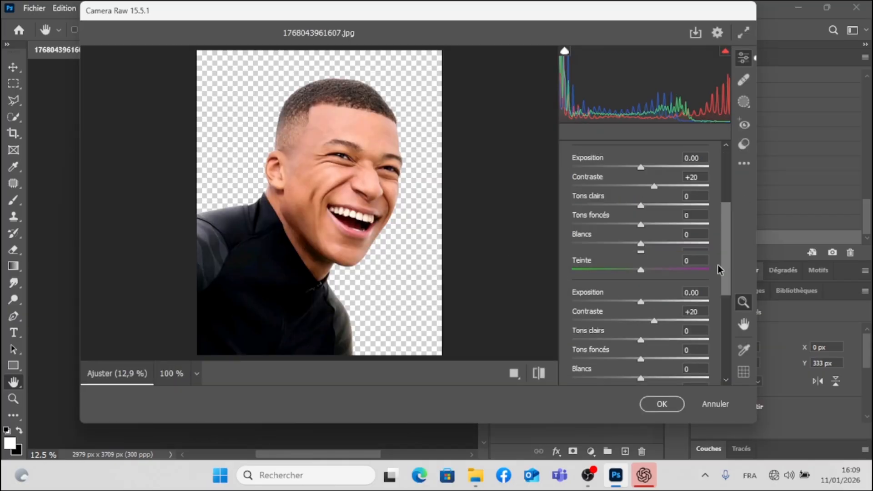
pyautogui.moveTo(640, 293)
pyautogui.mouseDown()
pyautogui.moveTo(658, 294)
pyautogui.moveTo(645, 278)
pyautogui.mouseUp()
pyautogui.scroll(-1, 728, 271)
pyautogui.scroll(-3, 720, 312)
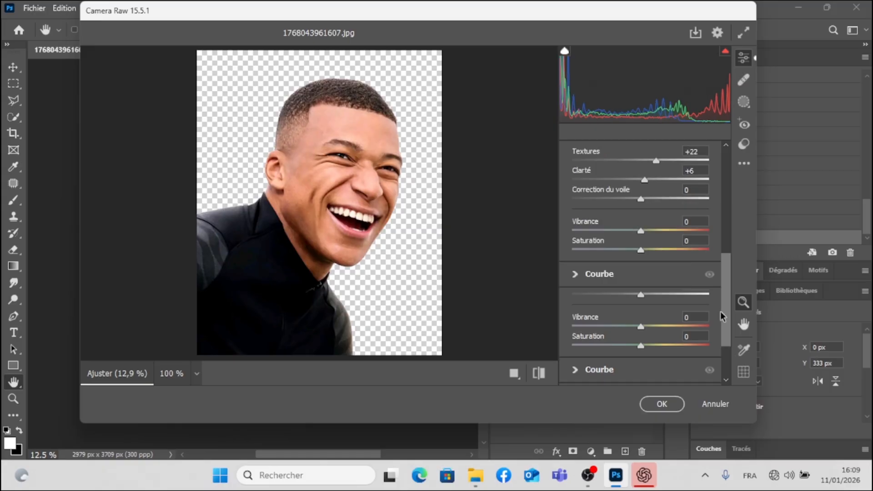
# Set the curve's highlights to +10, lights to +7, darks to -9 and shadows to -7, and apply the filter.
pyautogui.click(573, 275)
pyautogui.scroll(-3, 720, 293)
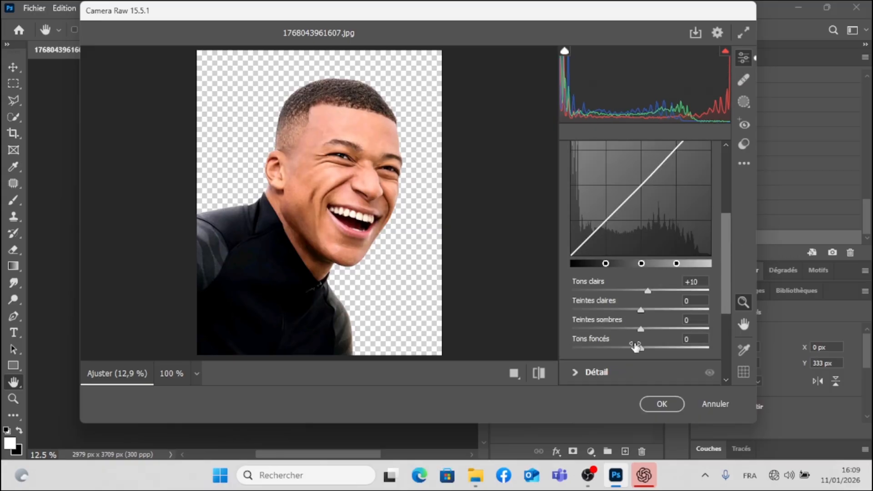
pyautogui.scroll(-3, 713, 293)
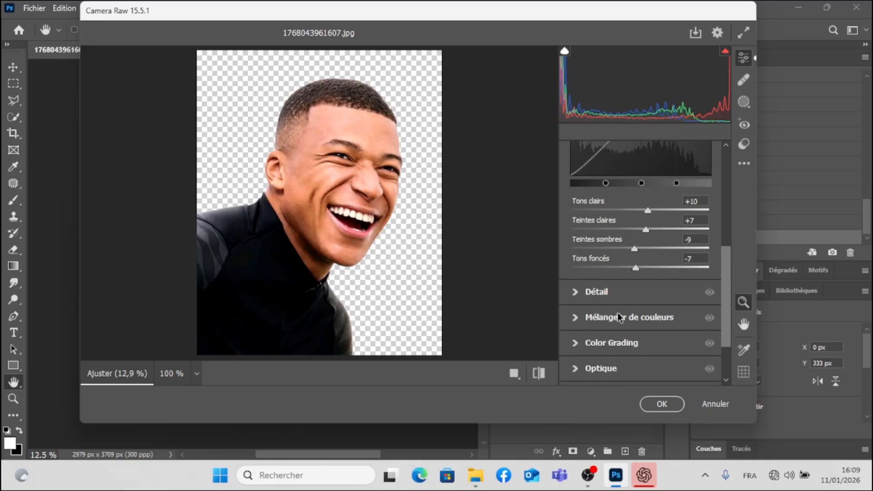
pyautogui.click(588, 287)
pyautogui.click(662, 404)
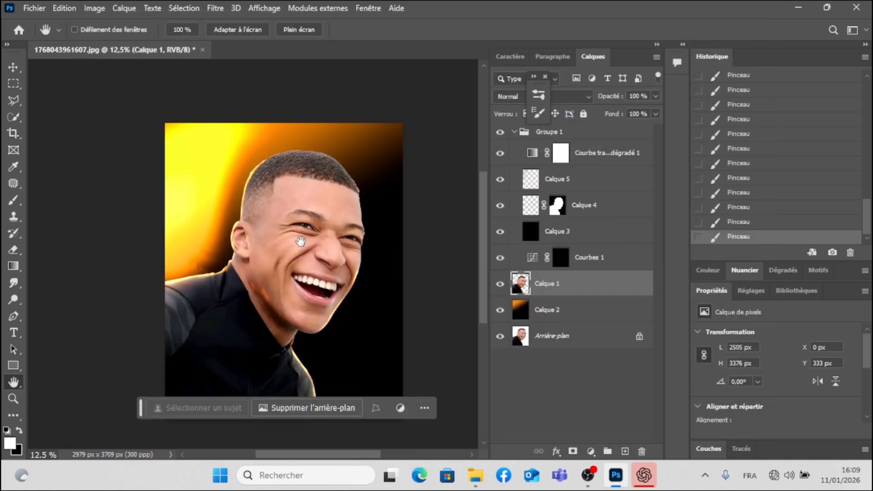
# Return to Calque 4, set the brush hardness to 0% and paint soft light on the hair edge above the ear.
pyautogui.scroll(-2, 375, 257)
pyautogui.scroll(2, 253, 191)
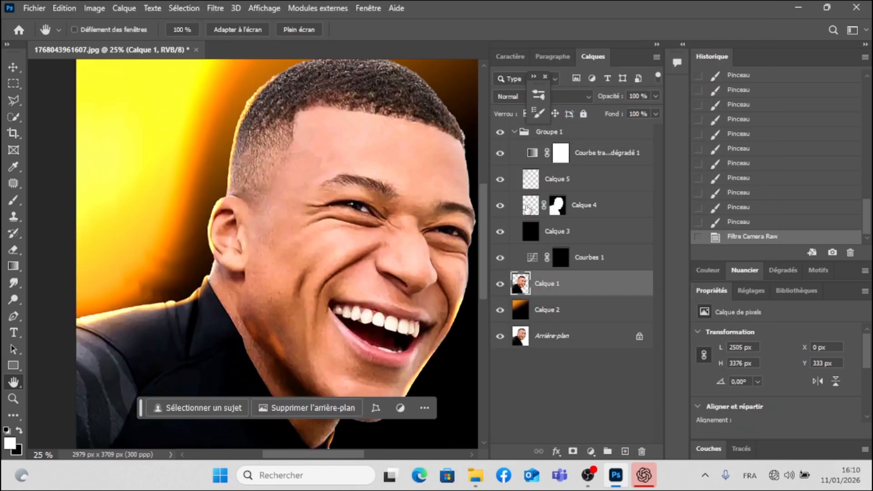
pyautogui.hotkey('alt', ']')
pyautogui.hotkey('alt', ']')
pyautogui.hotkey('alt', ']')
pyautogui.press('b')
pyautogui.rightClick(253, 200)
pyautogui.click(331, 255)
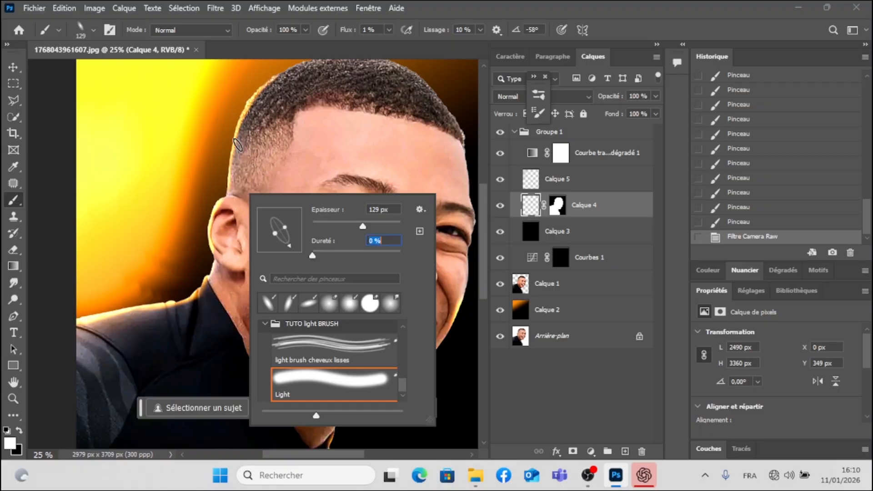
pyautogui.click(237, 144)
pyautogui.moveTo(238, 141)
pyautogui.mouseDown()
pyautogui.moveTo(237, 191)
pyautogui.moveTo(245, 106)
pyautogui.moveTo(238, 151)
pyautogui.mouseUp()
pyautogui.moveTo(241, 162)
pyautogui.mouseDown()
pyautogui.moveTo(247, 102)
pyautogui.moveTo(232, 182)
pyautogui.mouseUp()
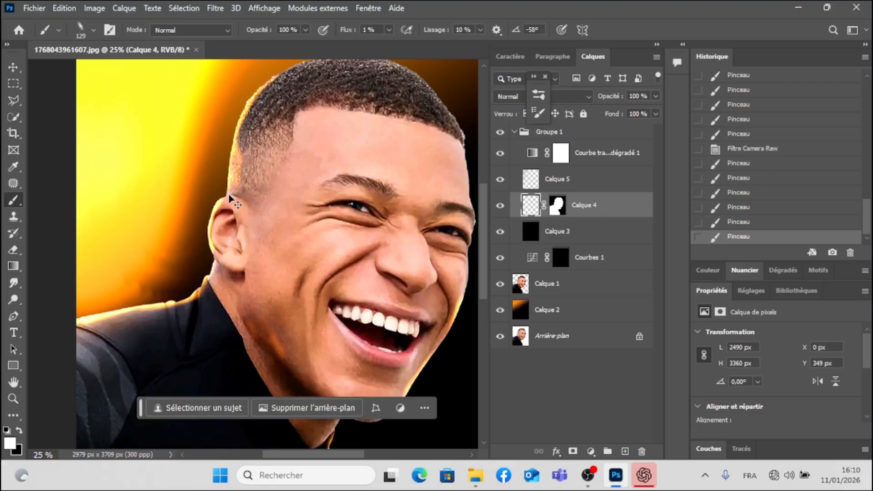
# Step back and forth through the latest strokes on the hair edge, leaving the most recent ones undone.
pyautogui.hotkey('ctrl', 'z')
pyautogui.hotkey('ctrl', 'z')
pyautogui.hotkey('ctrl', 'z')
pyautogui.hotkey('ctrl', 'z')
pyautogui.hotkey('ctrl', 'shift', 'z')
pyautogui.hotkey('ctrl', 'shift', 'z')
pyautogui.hotkey('ctrl', 'shift', 'z')
pyautogui.hotkey('ctrl', 'shift', 'z')
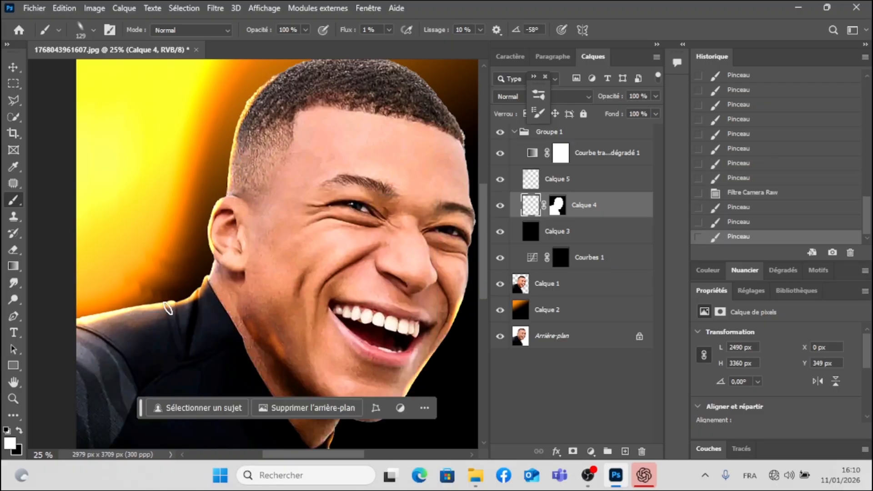
# Paint a thin streak of light into the smile crease beside the nose, undoing the surplus stroke.
pyautogui.rightClick(274, 340)
pyautogui.press('Return')
pyautogui.moveTo(358, 275)
pyautogui.mouseDown()
pyautogui.moveTo(345, 264)
pyautogui.moveTo(340, 272)
pyautogui.mouseUp()
pyautogui.moveTo(313, 306); pyautogui.dragTo(368, 257)
pyautogui.hotkey('ctrl', 'z')
pyautogui.moveTo(234, 177)
pyautogui.mouseDown()
pyautogui.moveTo(252, 93)
pyautogui.moveTo(205, 222)
pyautogui.mouseUp()
# Examine the rim light across the whole portrait and close up on the cheek, neck and shoulder.
pyautogui.keyDown('alt'); pyautogui.click(247, 263); pyautogui.keyUp('alt')
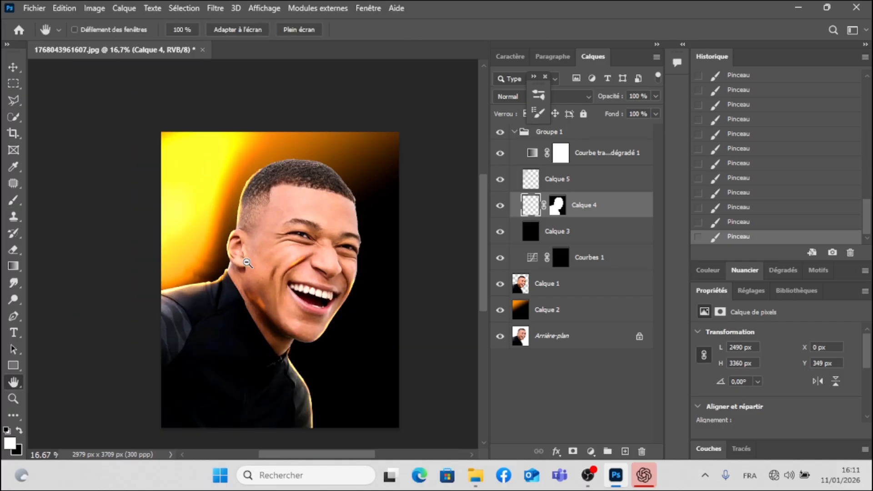
pyautogui.keyDown('alt'); pyautogui.click(246, 263); pyautogui.keyUp('alt')
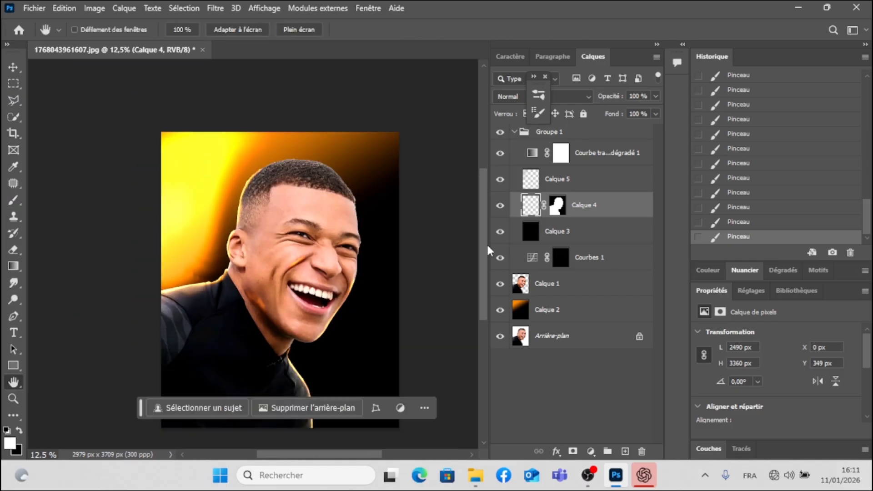
pyautogui.moveTo(487, 244); pyautogui.dragTo(483, 290)
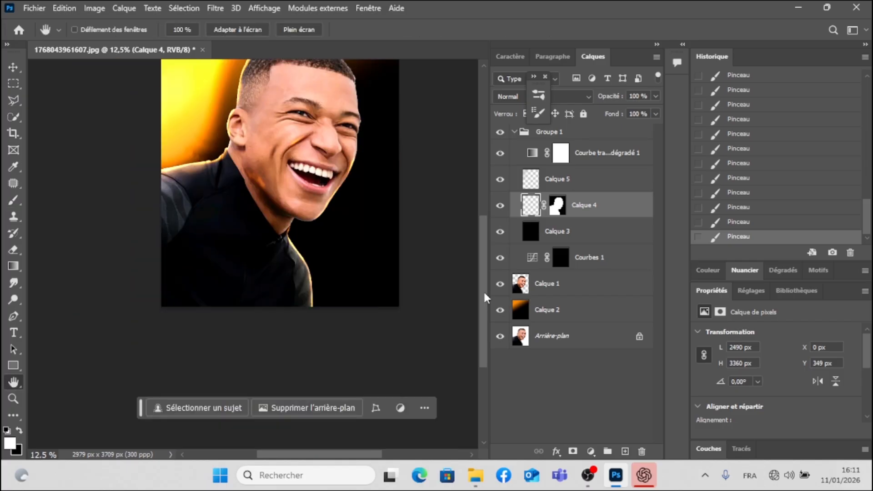
pyautogui.keyDown('ctrl'); pyautogui.click(260, 191); pyautogui.keyUp('ctrl')
pyautogui.keyDown('ctrl'); pyautogui.click(260, 190); pyautogui.keyUp('ctrl')
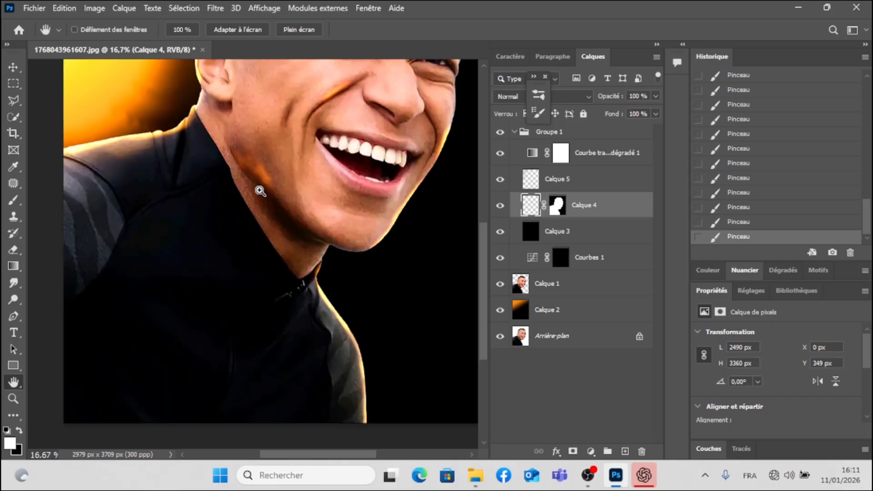
pyautogui.moveTo(485, 285); pyautogui.dragTo(483, 262)
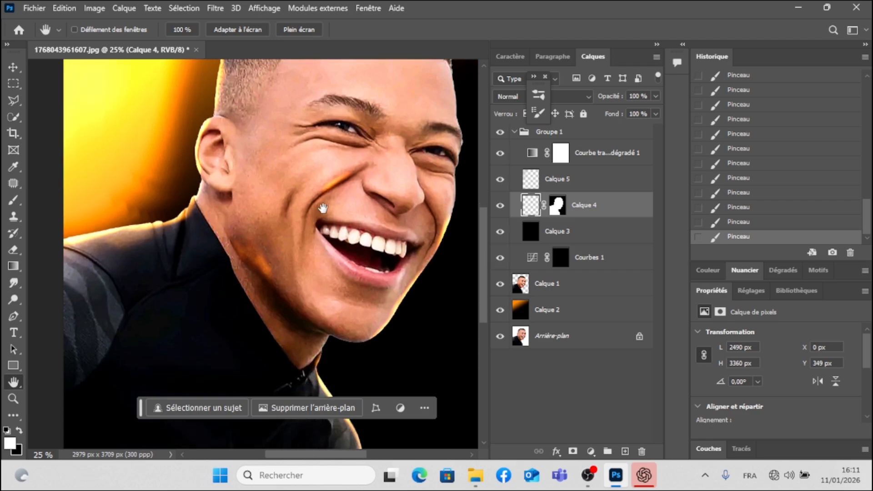
pyautogui.scroll(-2, 323, 208)
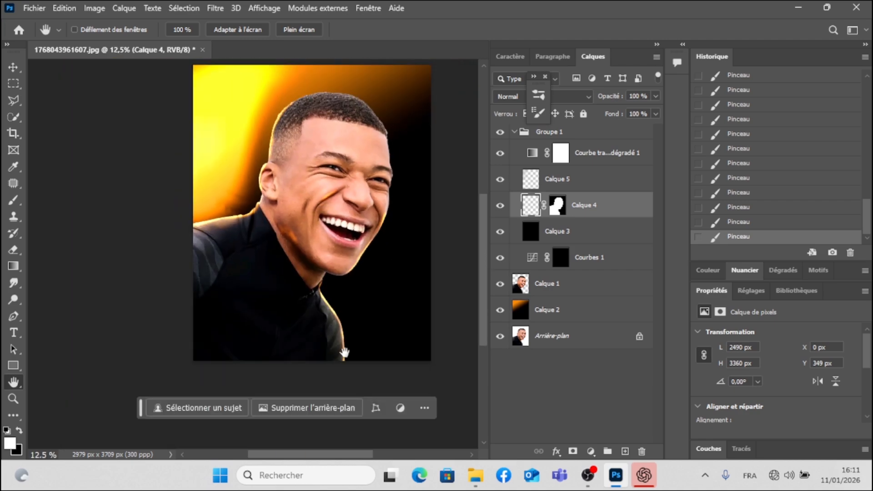
pyautogui.click(17, 77)
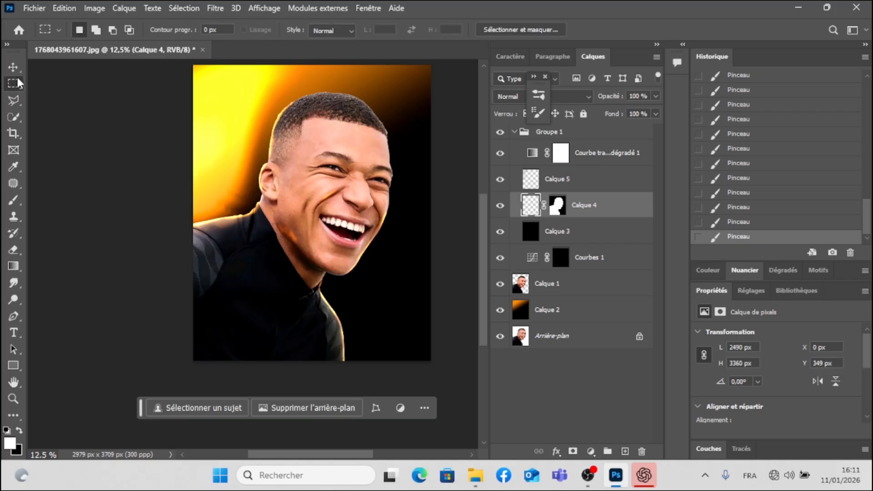
pyautogui.click(13, 67)
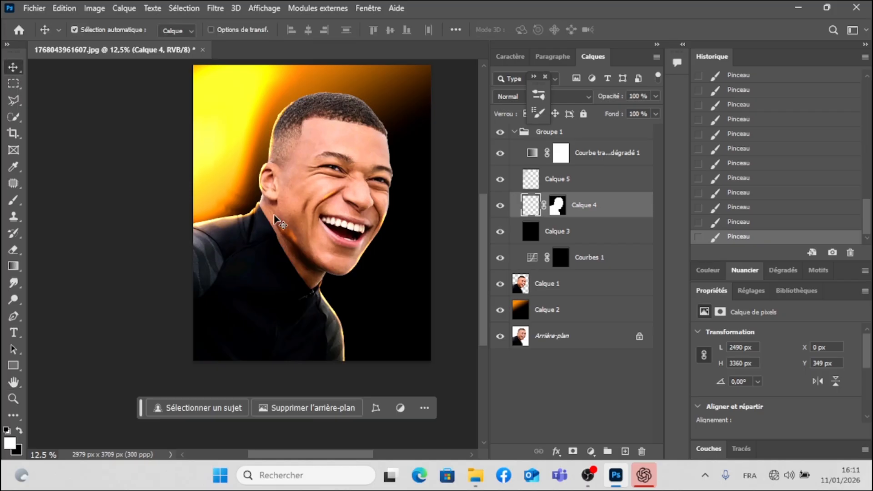
pyautogui.click(14, 383)
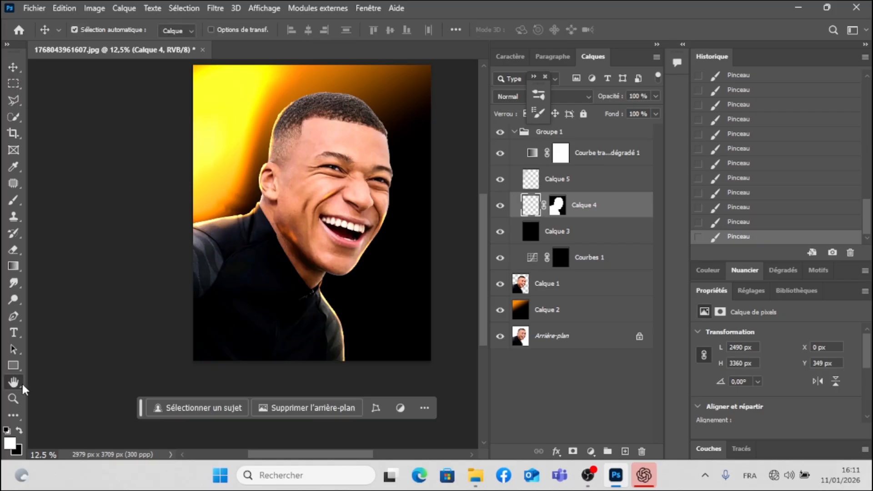
pyautogui.keyDown('ctrl'); pyautogui.click(331, 246); pyautogui.keyUp('ctrl')
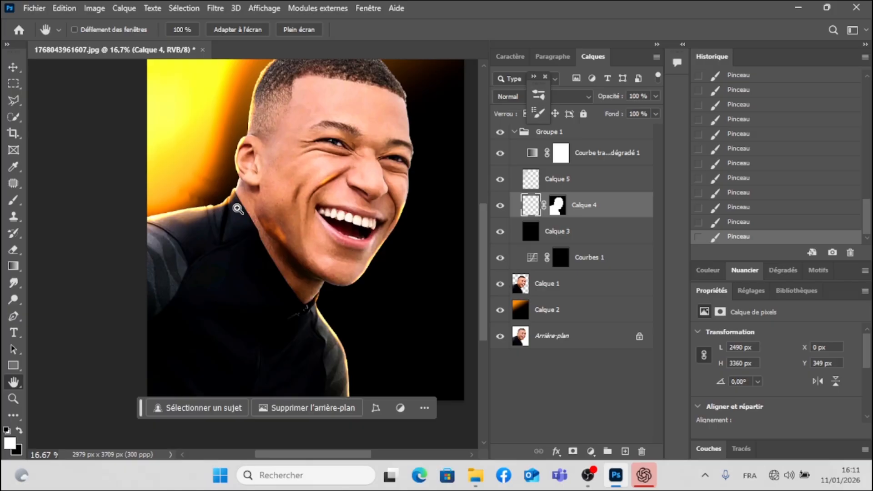
pyautogui.keyDown('ctrl'); pyautogui.click(132, 244); pyautogui.keyUp('ctrl')
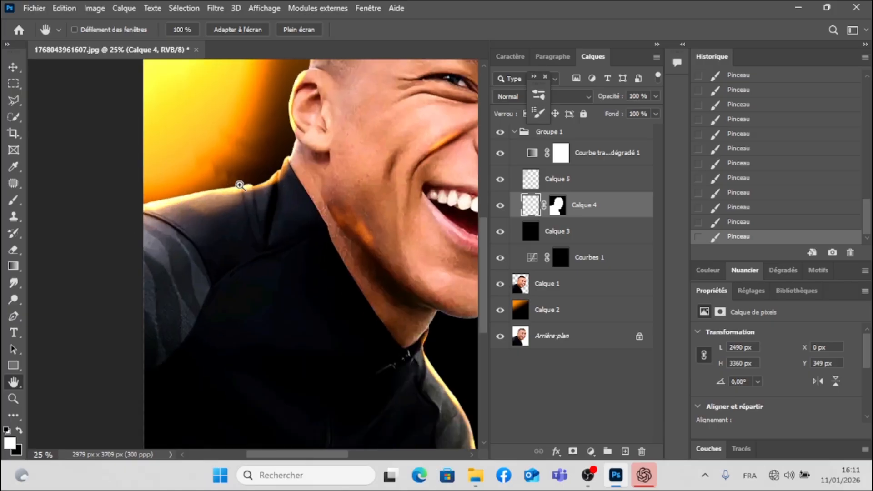